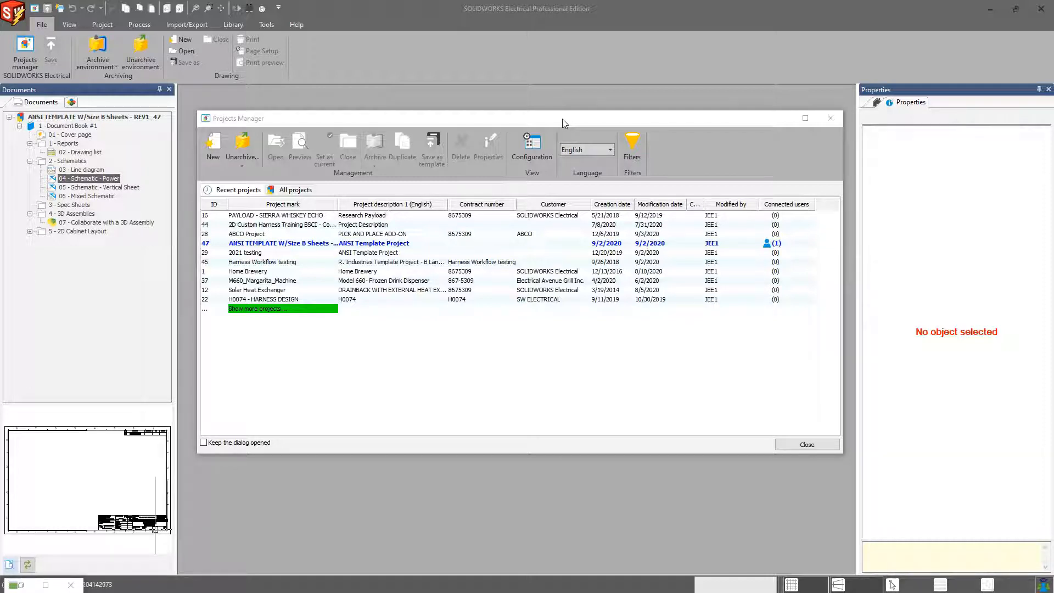
Step: Close the projects manager and examine the project's locations and sub-locations in the components tree
left_click_drag(562, 118, 564, 109)
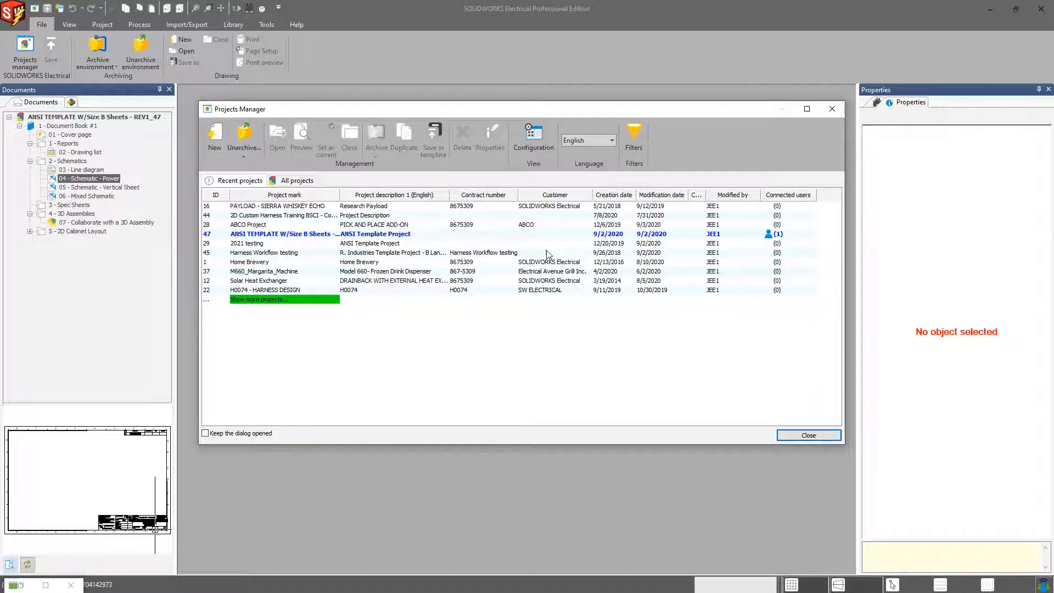
left_click(832, 109)
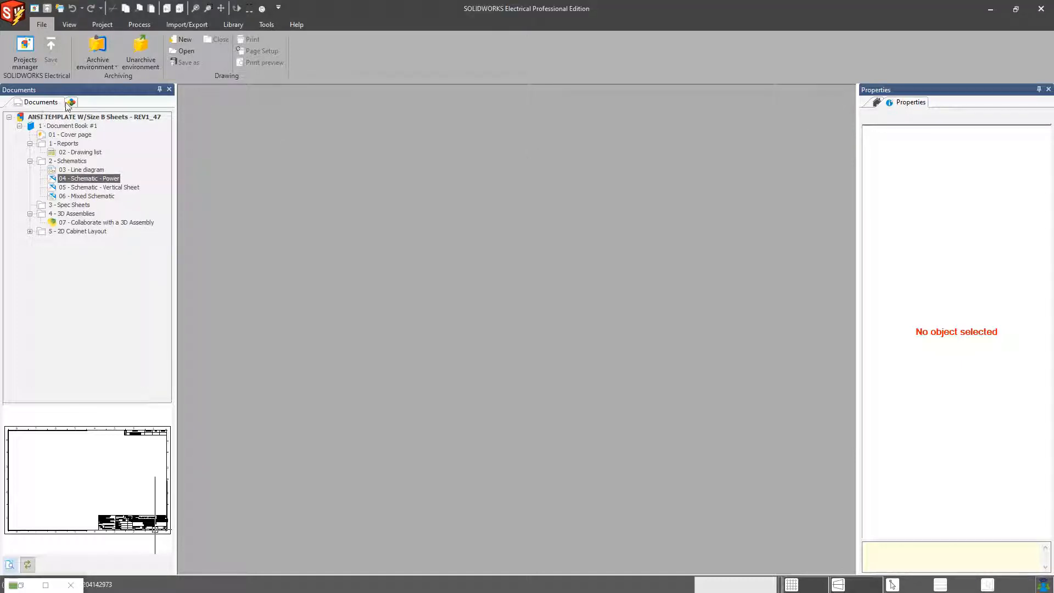
left_click(70, 102)
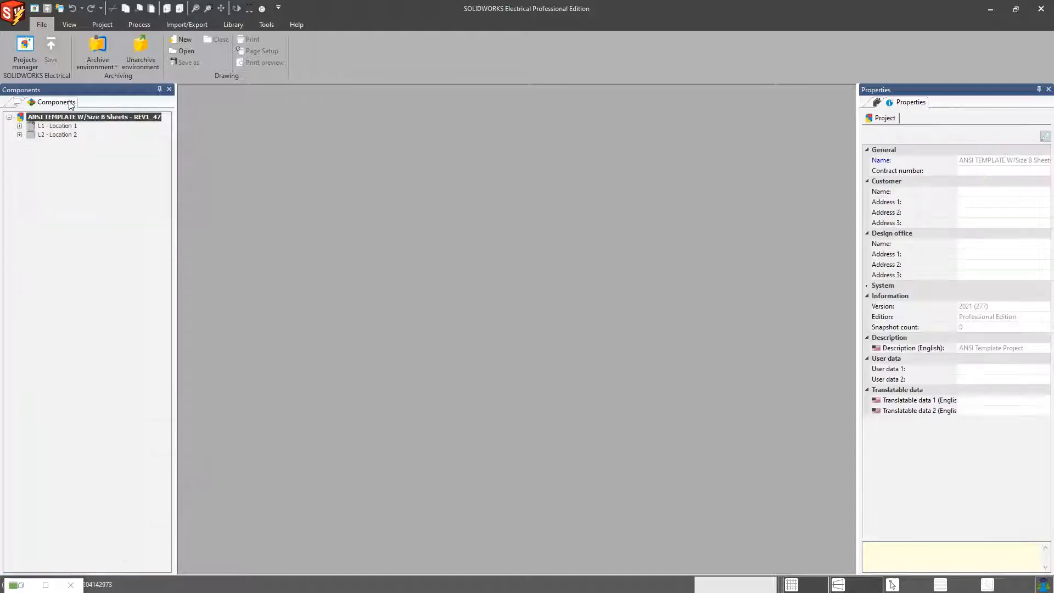
left_click(20, 135)
left_click(19, 126)
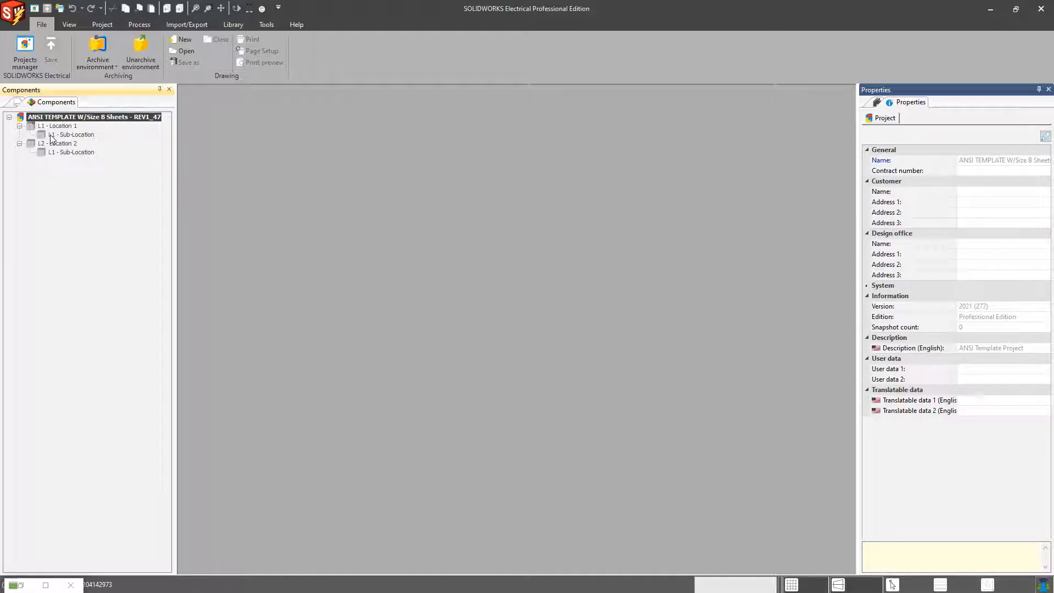
left_click(18, 102)
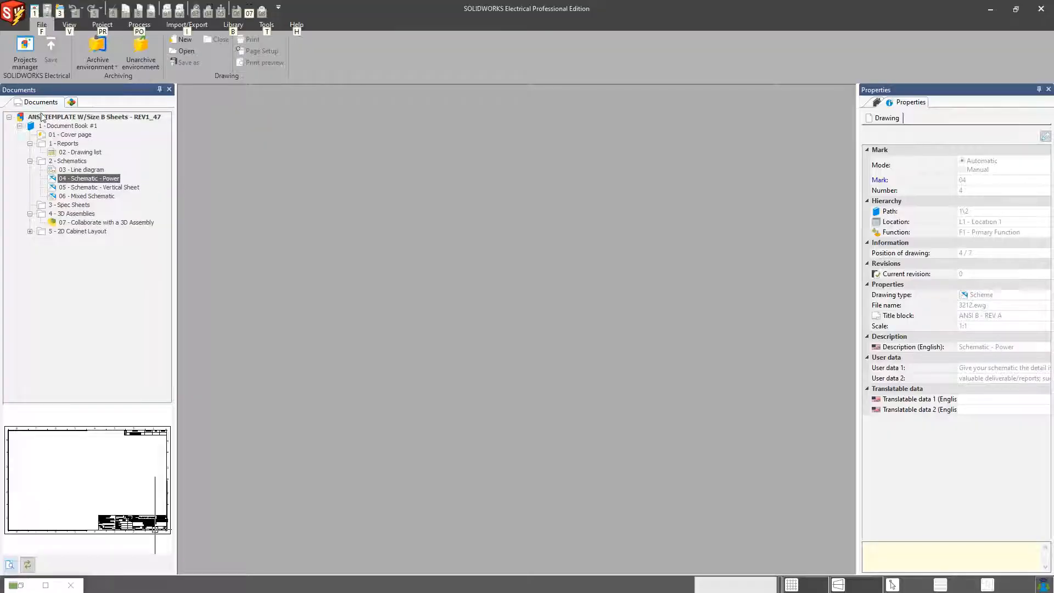
Step: Add a new book to the project, accepting its default mark and location
right_click(89, 113)
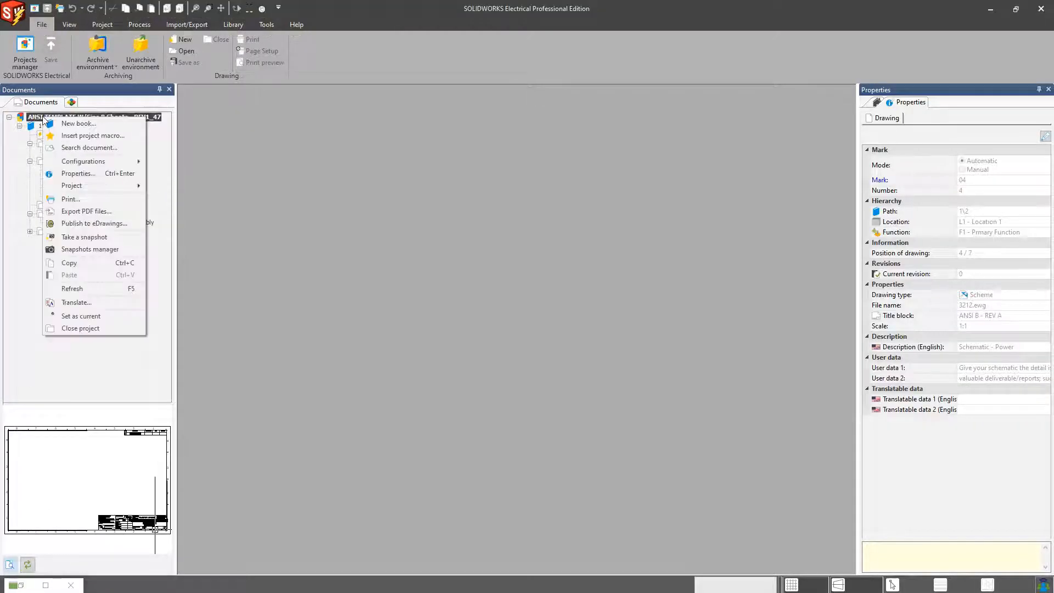
left_click(55, 124)
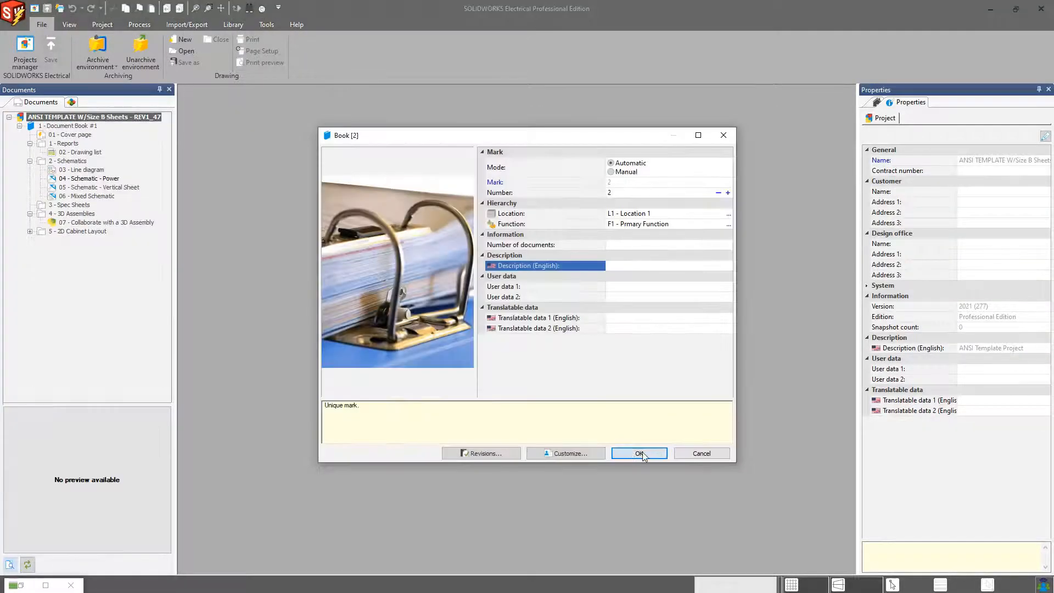
left_click(639, 453)
Step: Create a new folder in book 2 and move it into the 2 - Schematics folder of Document Book #1
right_click(33, 242)
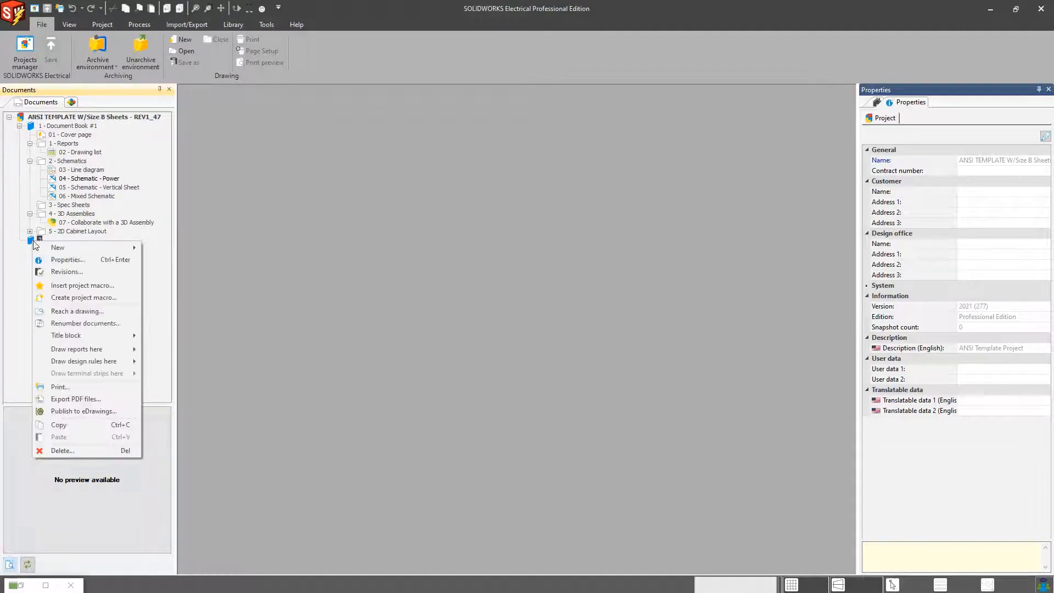
mouse_move(57, 248)
left_click(180, 252)
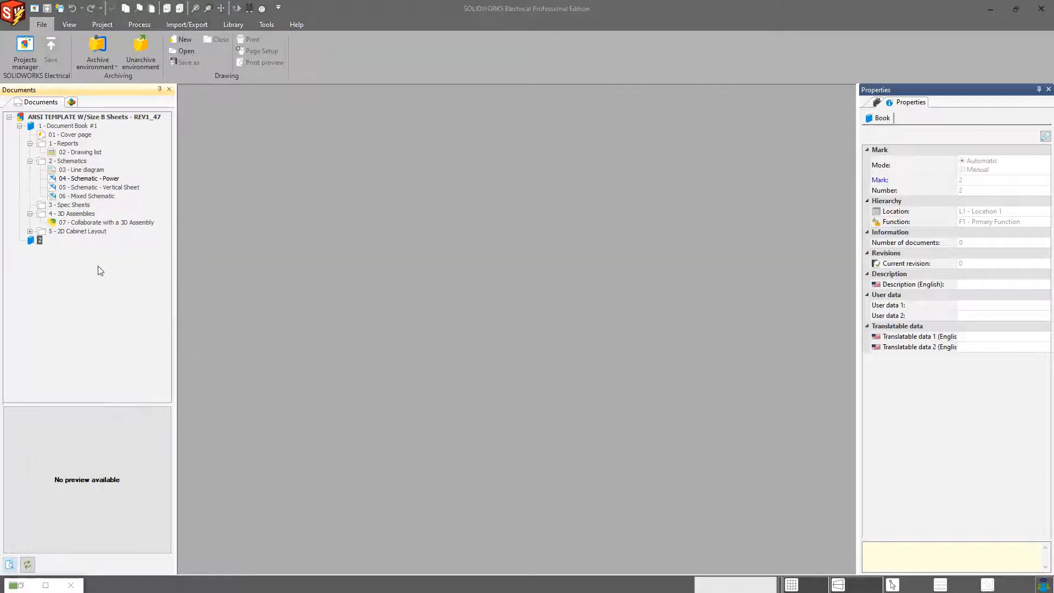
left_click(620, 453)
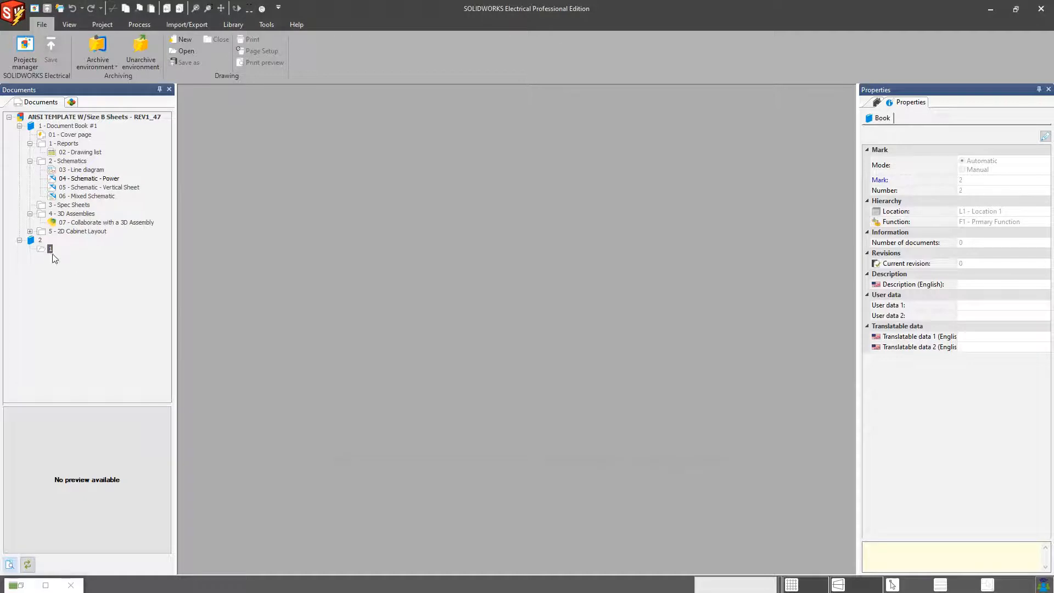
left_click(44, 277)
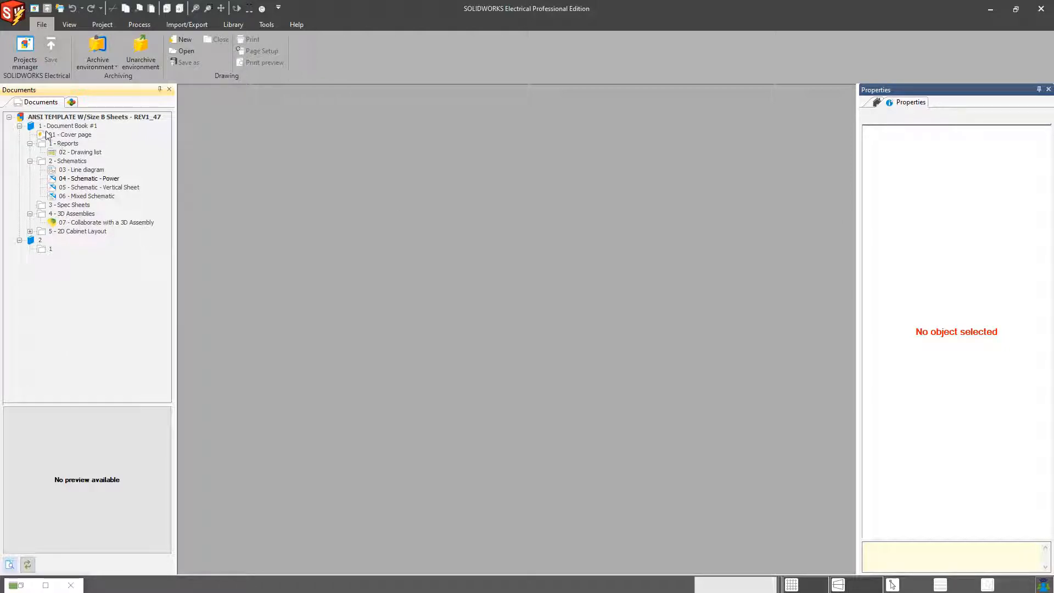
left_click_drag(45, 249, 45, 203)
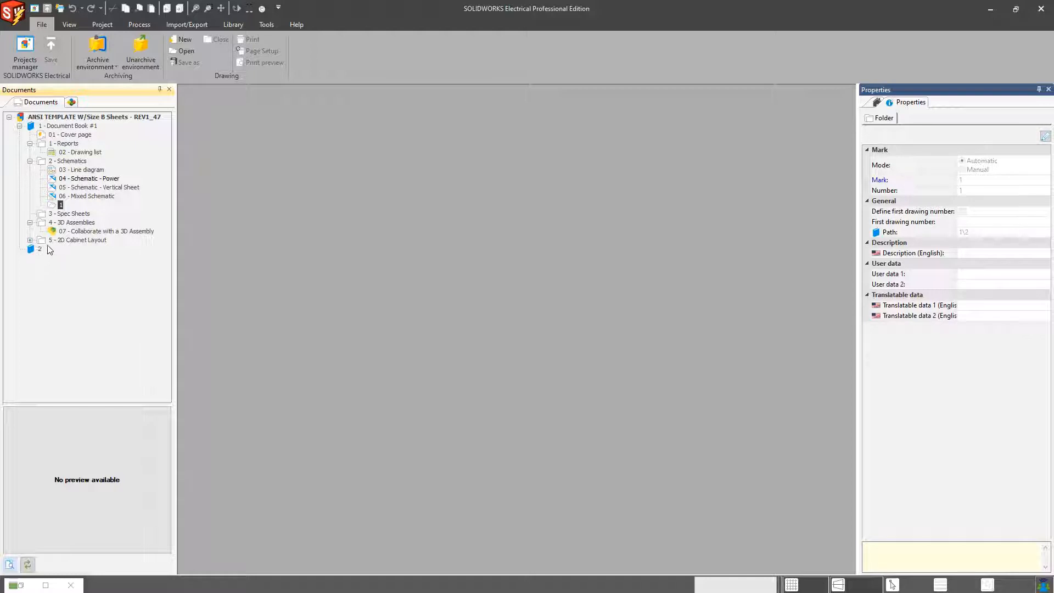
Step: Open the Locations manager and review the project's locations and sub-locations in list and tree
left_click(71, 102)
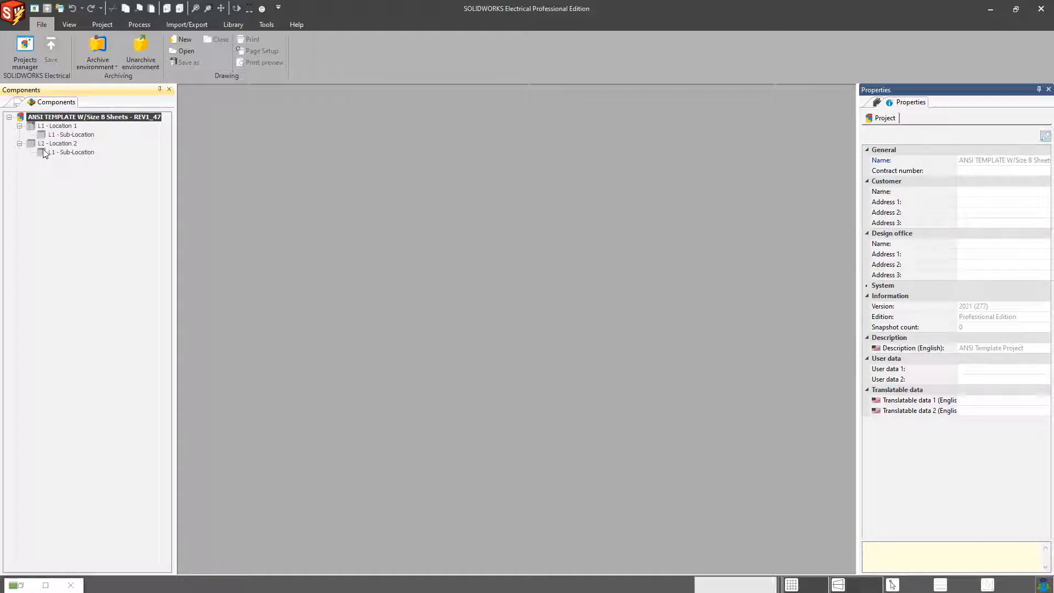
left_click(103, 25)
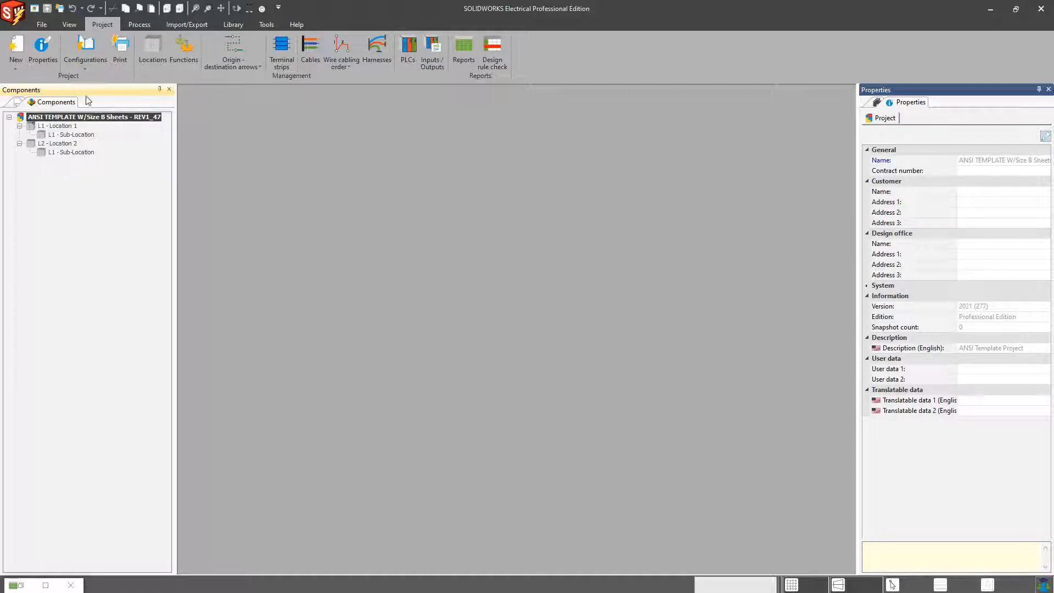
left_click(156, 49)
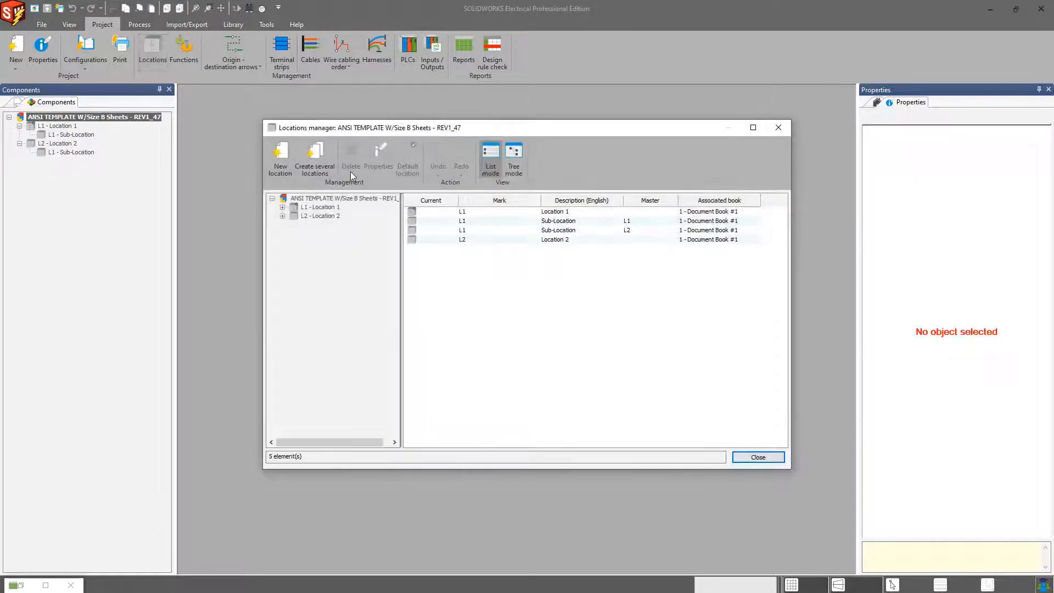
mouse_move(392, 128)
left_mouse_down()
mouse_move(385, 138)
mouse_move(398, 132)
left_mouse_up()
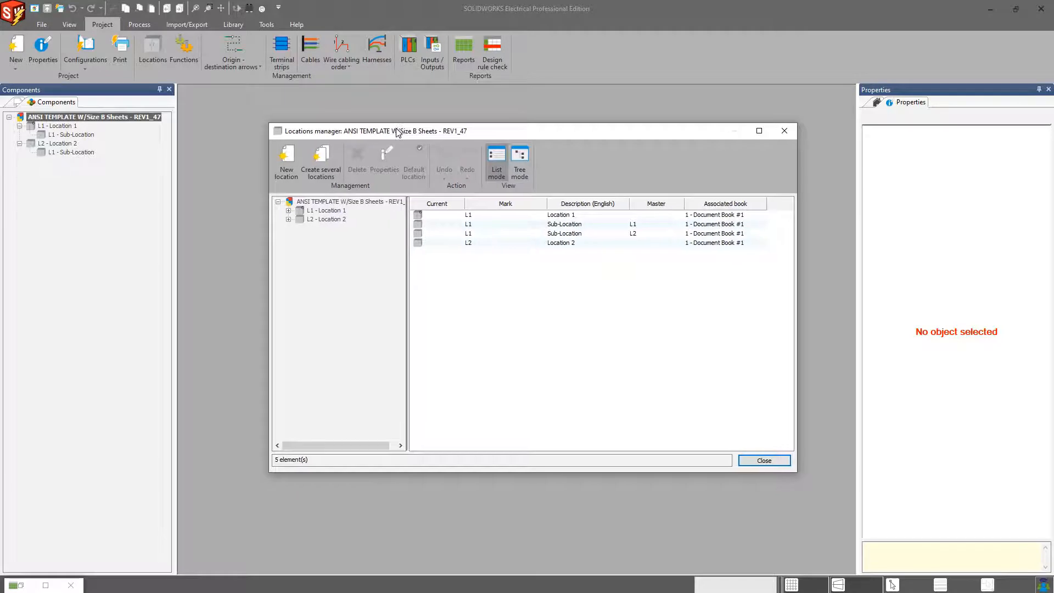
left_click(289, 219)
left_click(288, 210)
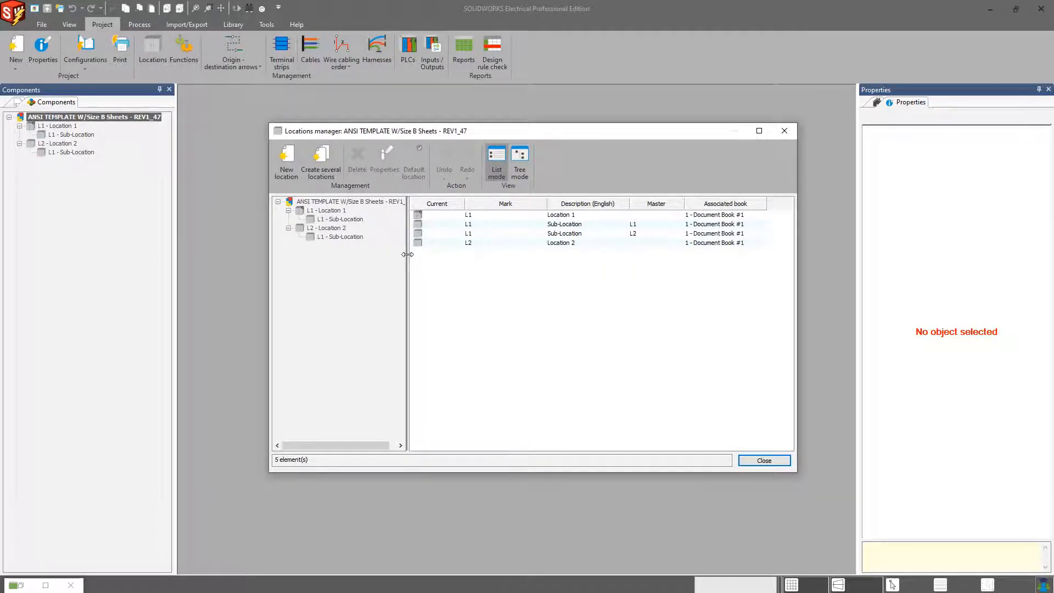
left_click_drag(407, 260, 428, 259)
left_click(578, 225)
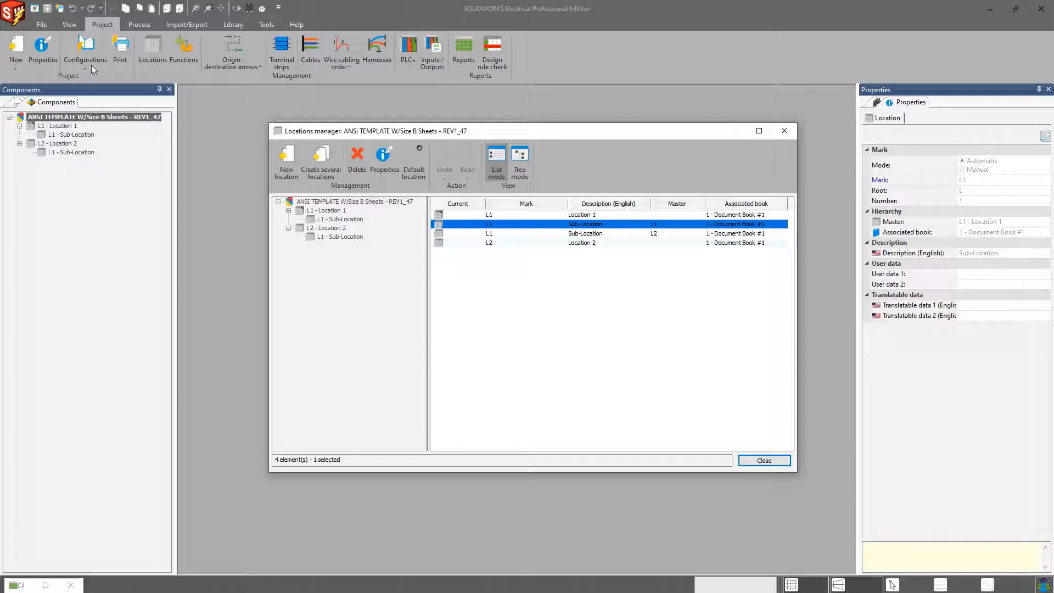
Step: Try to create a SOLIDWORKS assembly for Location 1 only, unchecking Location 2 and both sub-locations
left_click(140, 24)
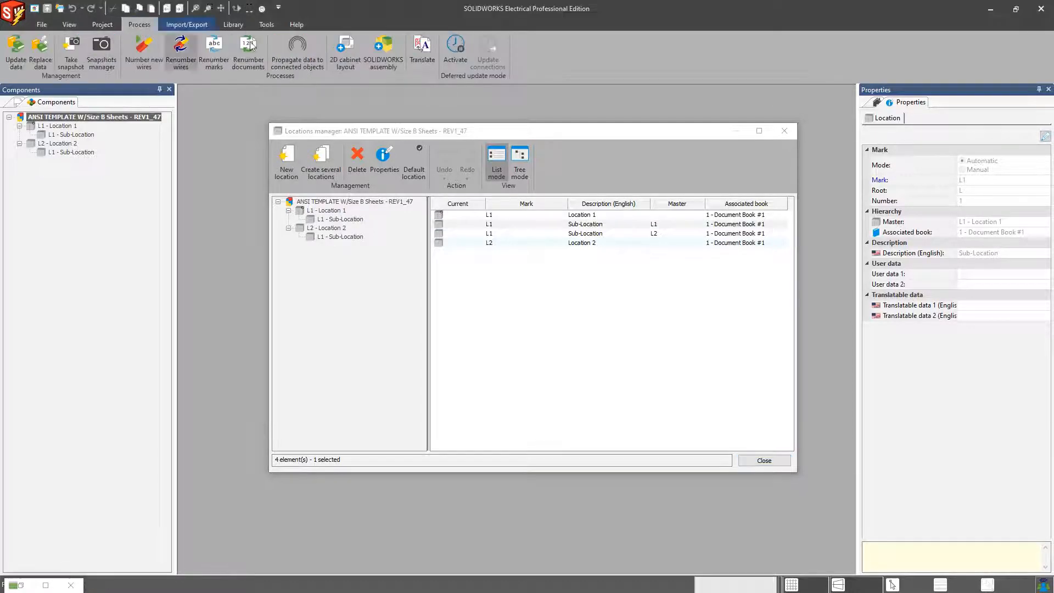
left_click(394, 60)
left_click_drag(473, 188, 472, 212)
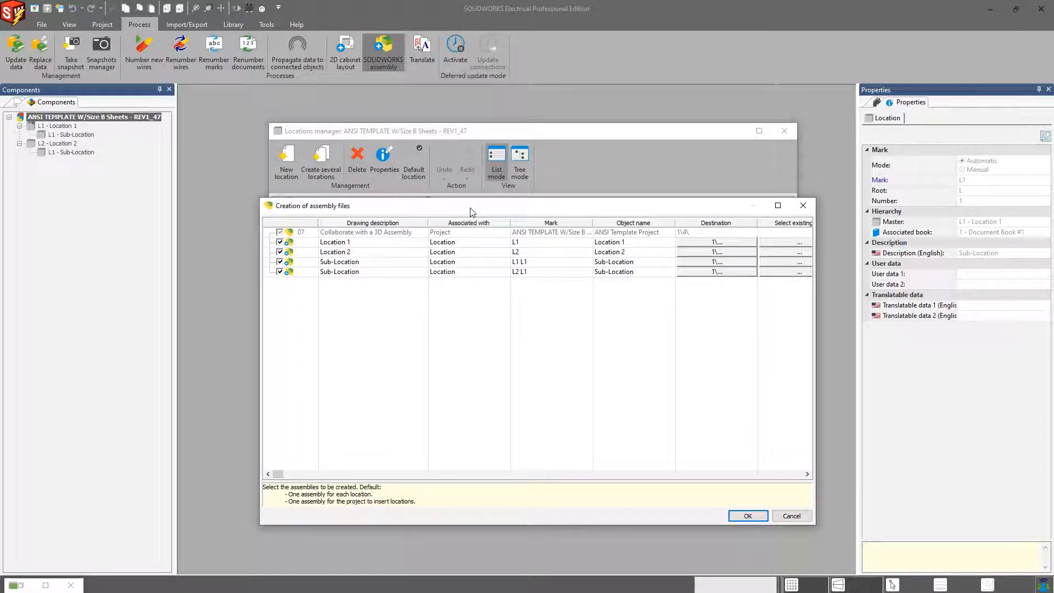
left_click_drag(471, 212, 709, 202)
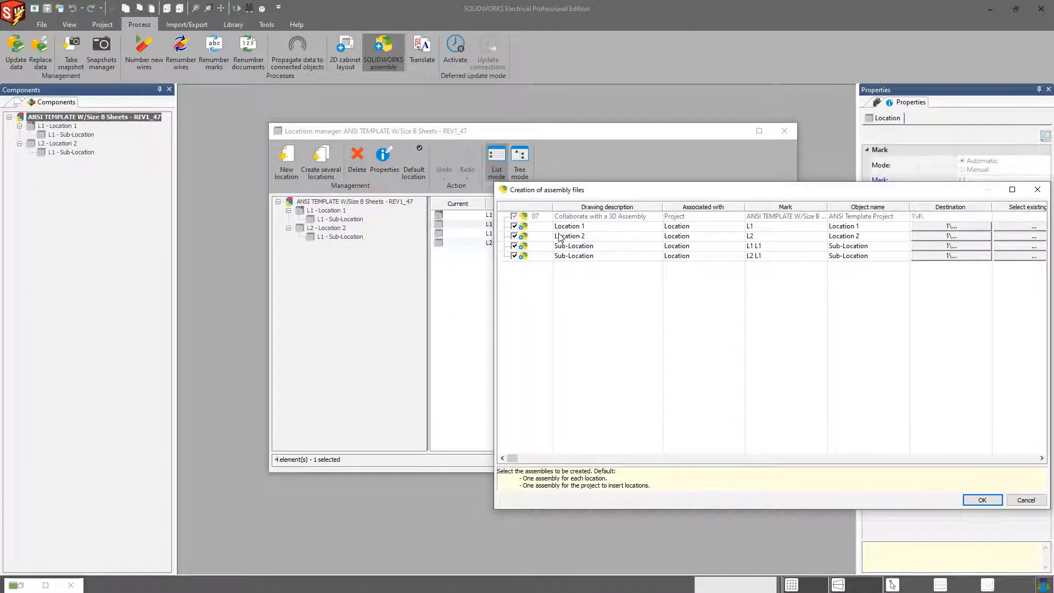
left_click_drag(570, 194, 542, 186)
left_click(486, 224)
left_click(486, 234)
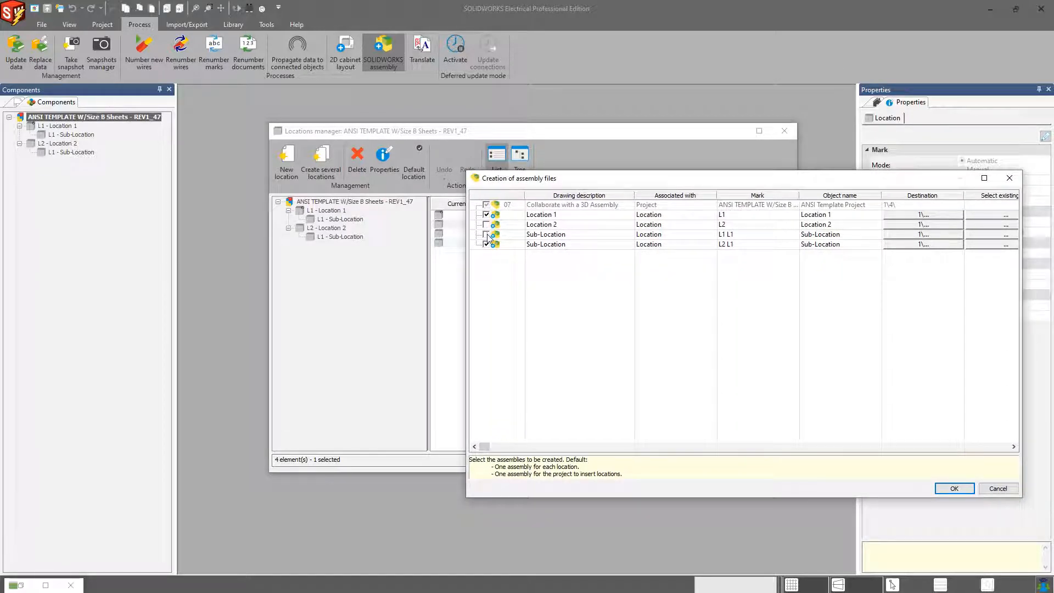
left_click(486, 244)
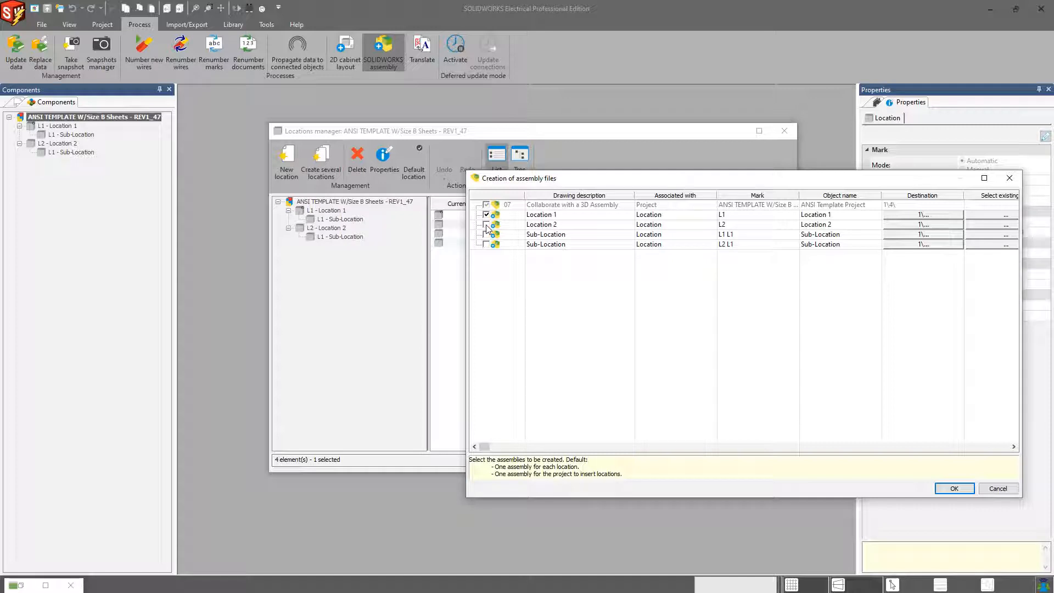
left_click(536, 215)
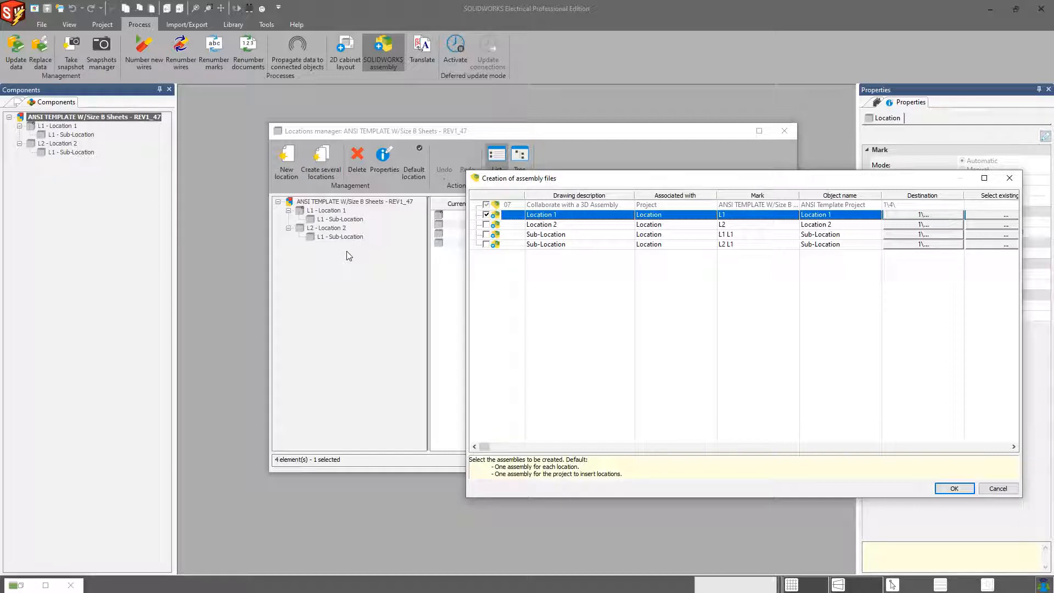
left_click_drag(512, 180, 485, 192)
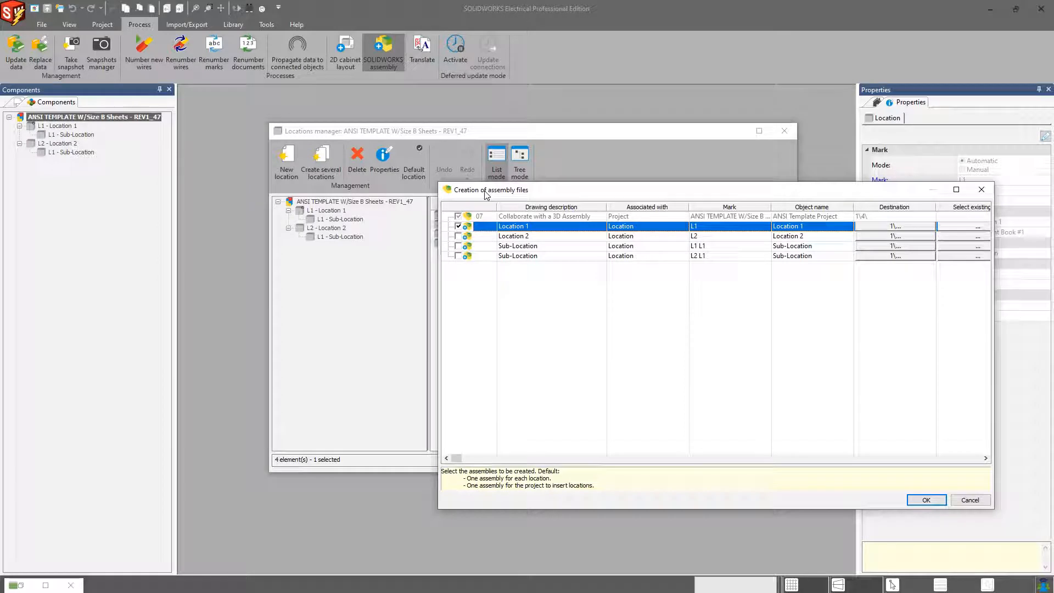
left_click(981, 190)
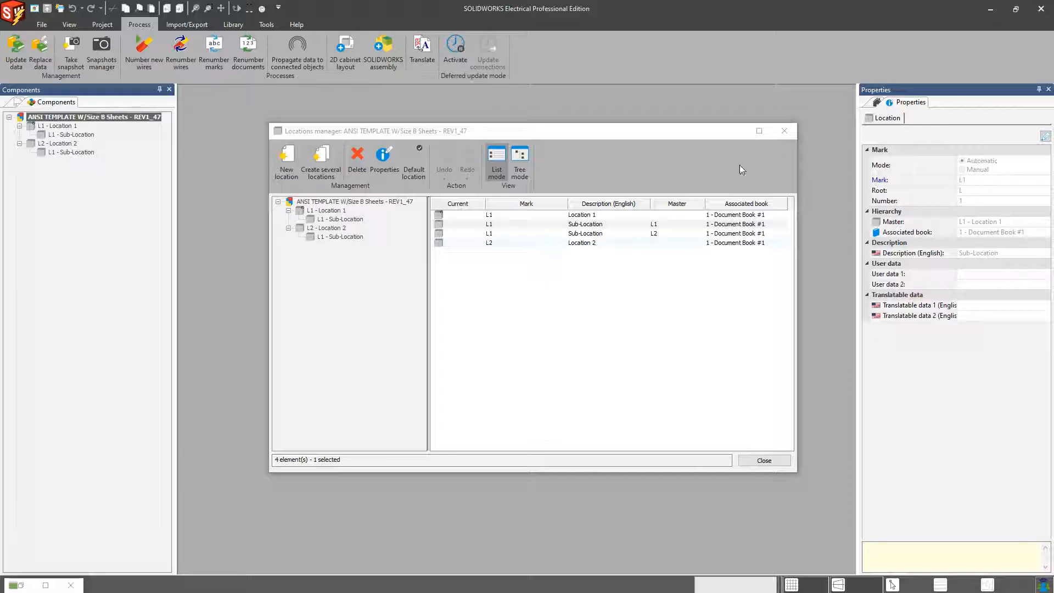
Step: Change the location of the 04 - Schematic - Power drawing to L1 - Location 1
left_click(785, 132)
left_click(19, 105)
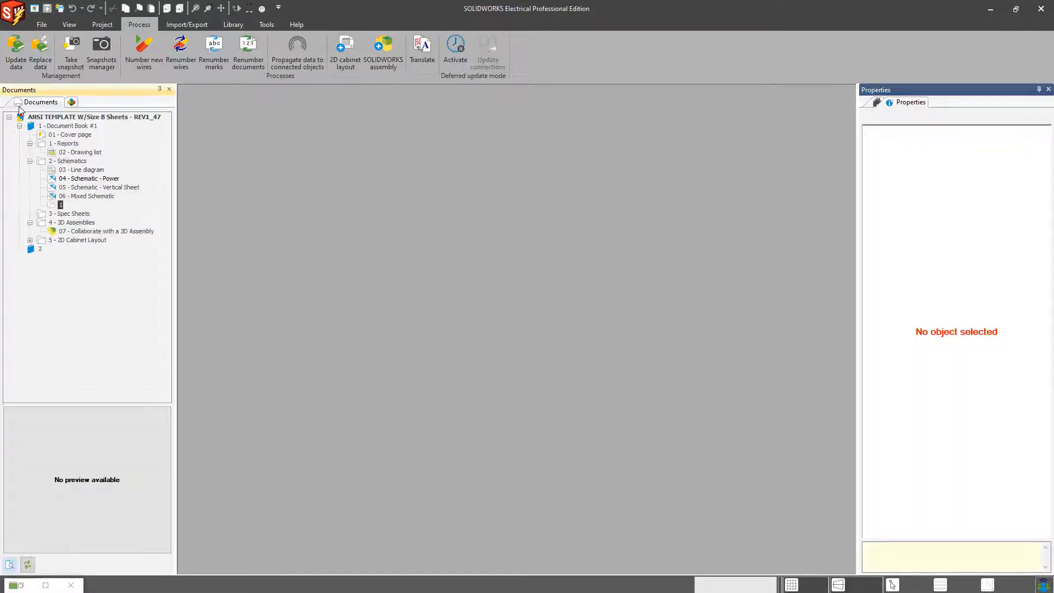
left_click(68, 203)
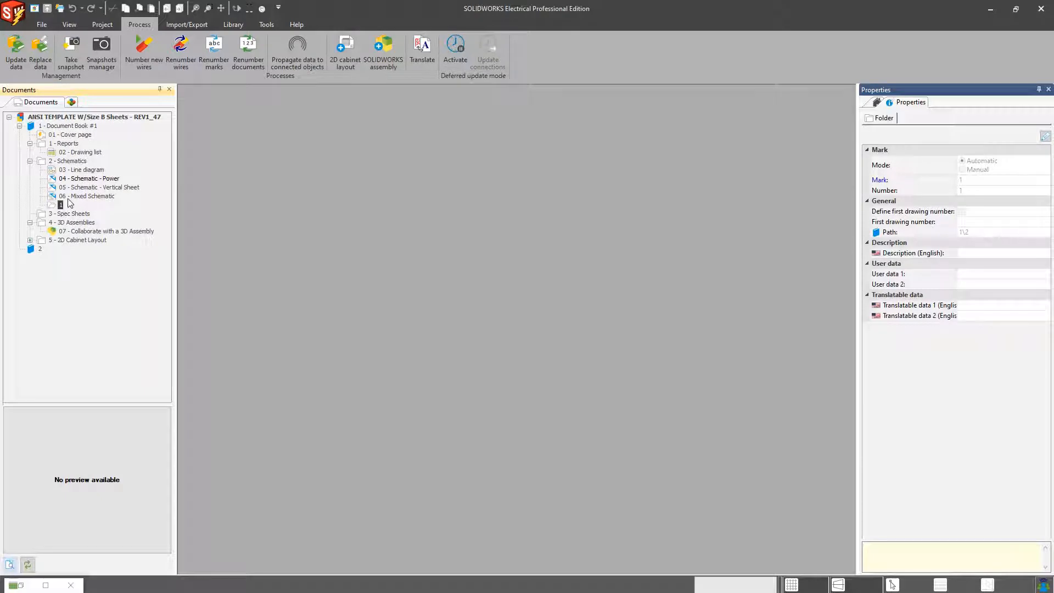
right_click(82, 179)
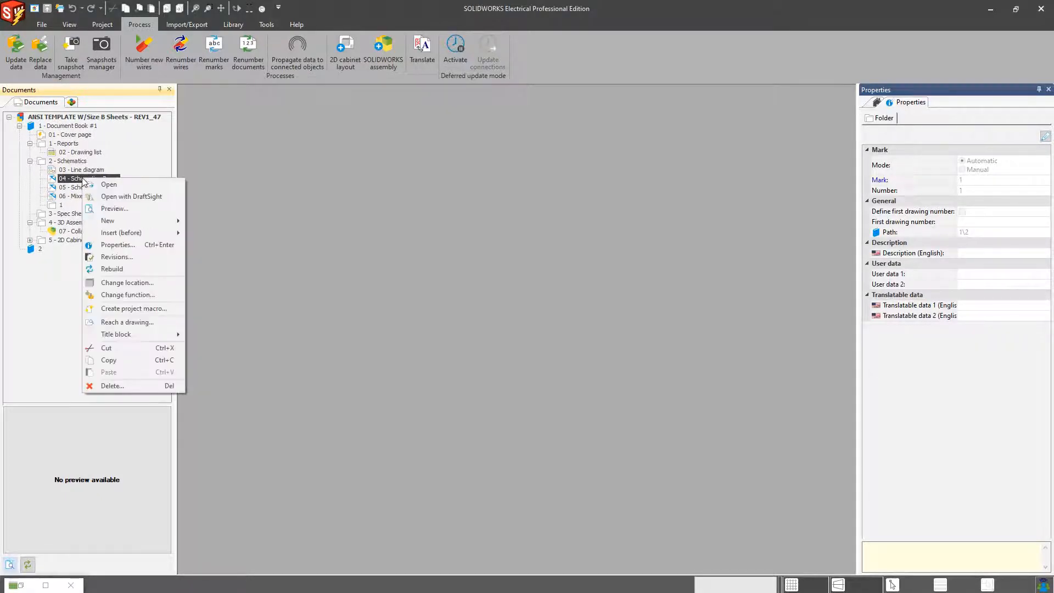
left_click(127, 282)
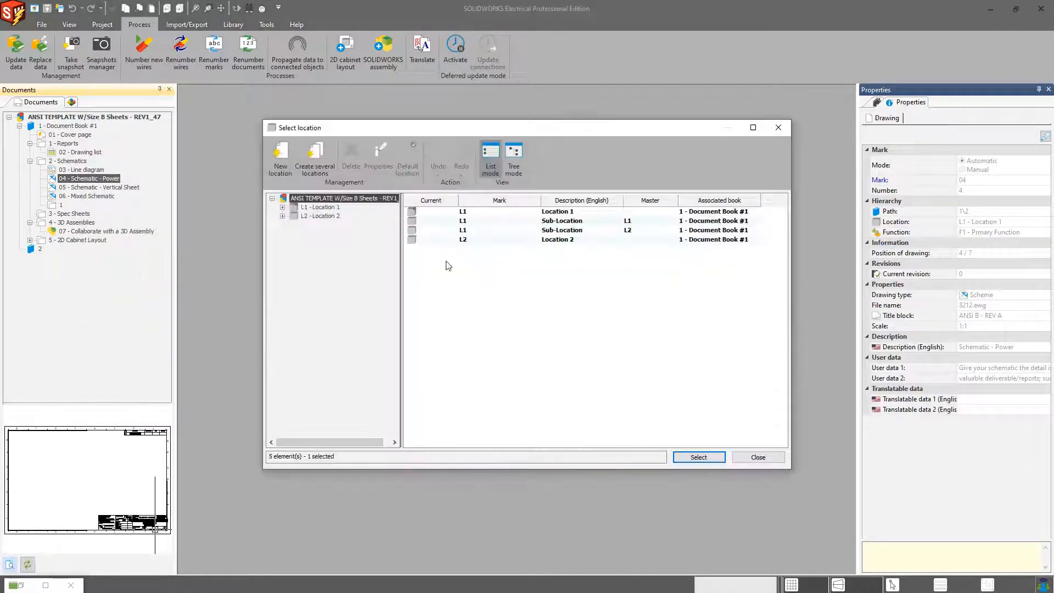
left_click(527, 213)
left_click(691, 459)
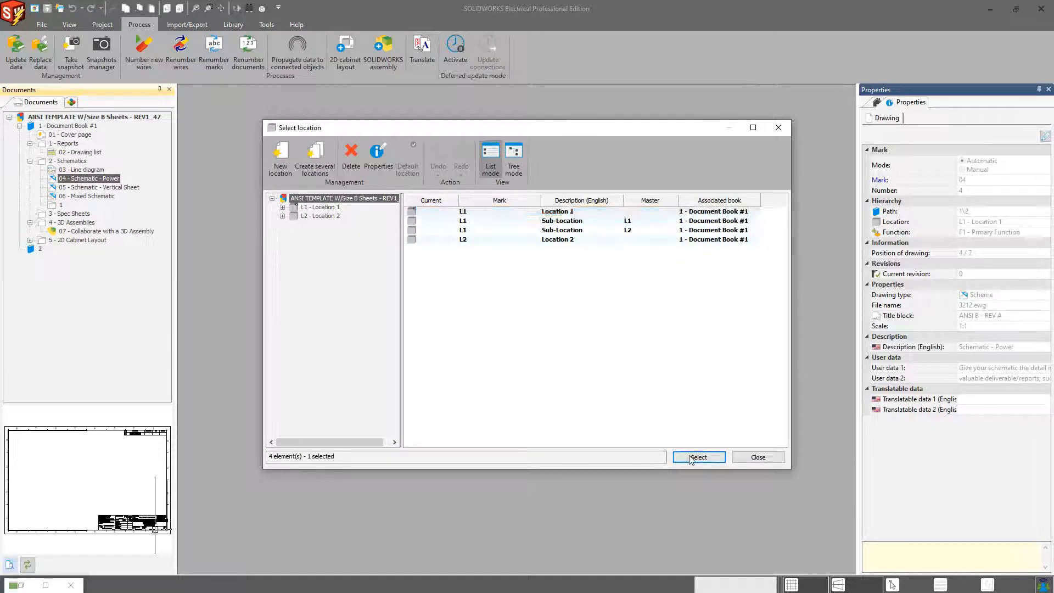
right_click(94, 180)
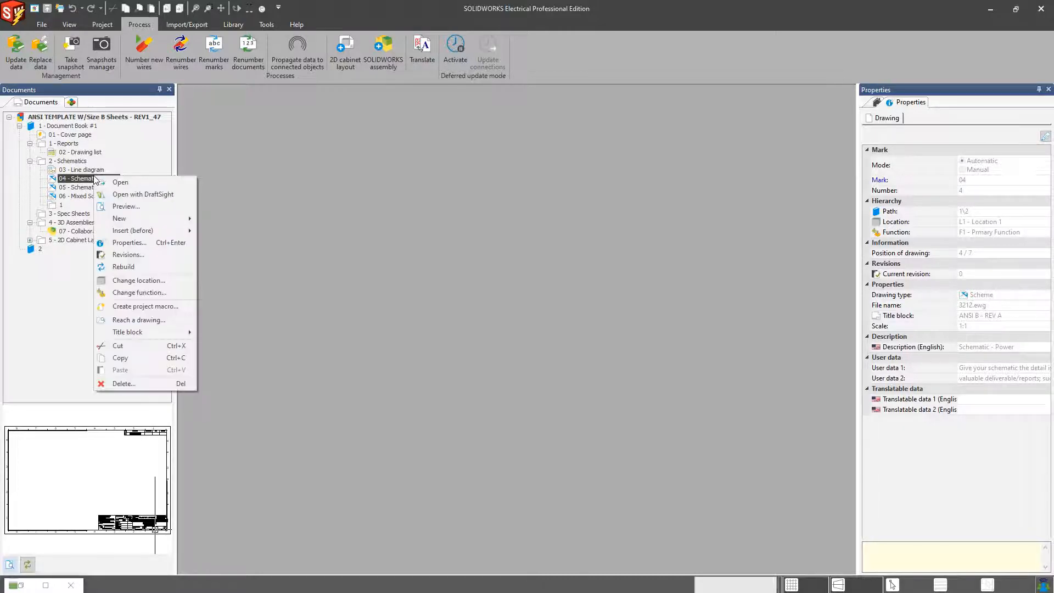
left_click(146, 282)
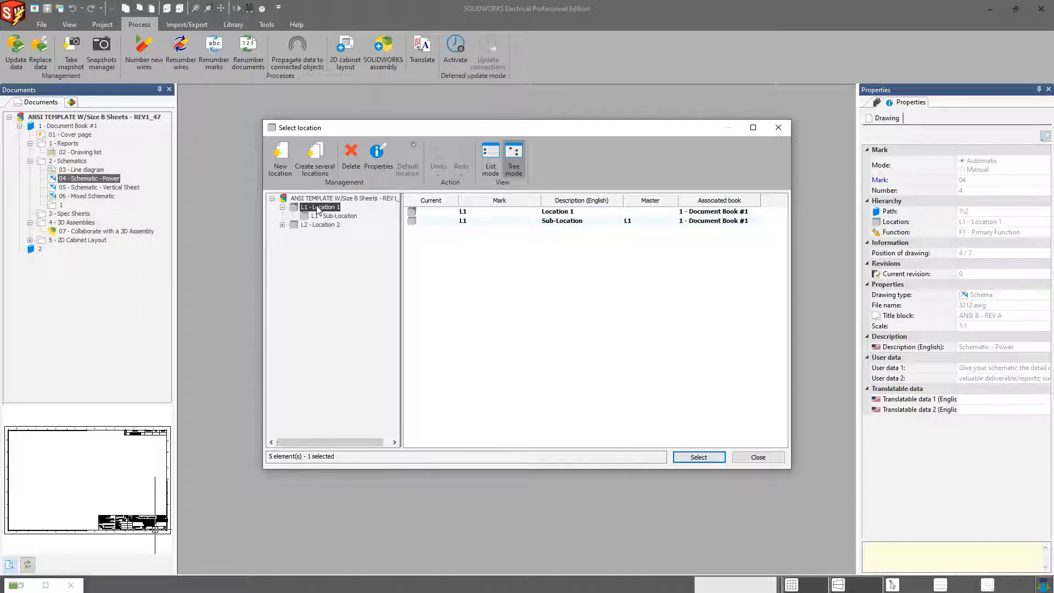
left_click(778, 127)
Step: Open the 04 - Schematic - Power drawing and draw a location outline in its upper-left area assigned to L2 - Location 2
double_click(78, 179)
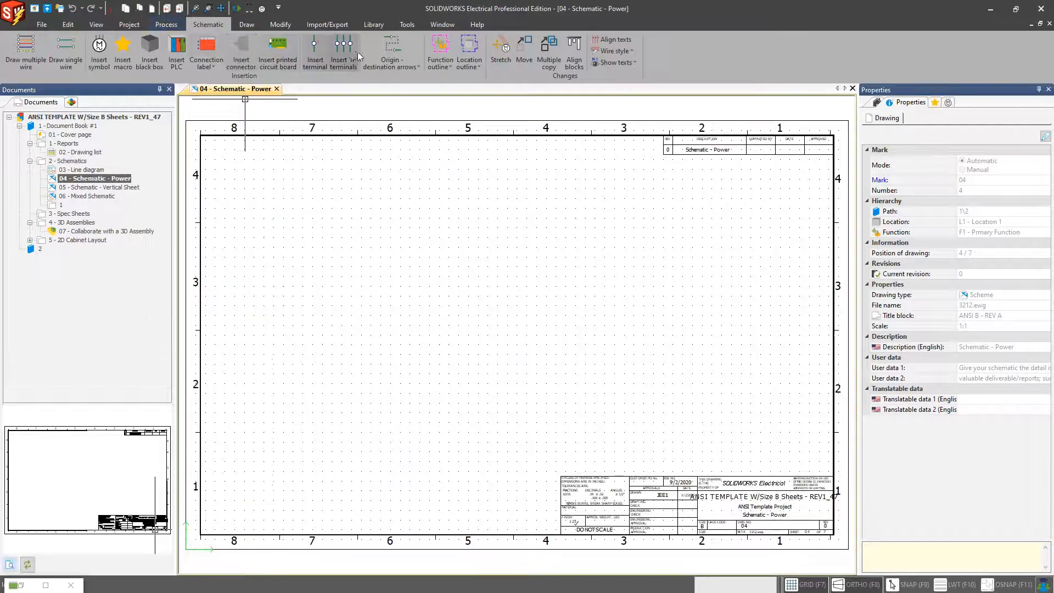
left_click(469, 47)
left_click(246, 163)
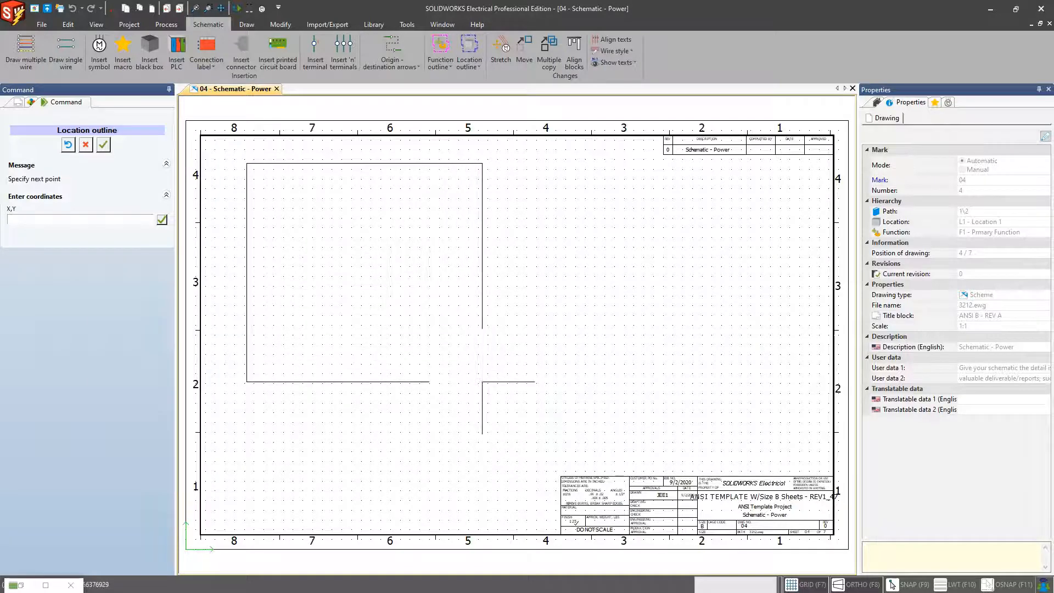
left_click(472, 374)
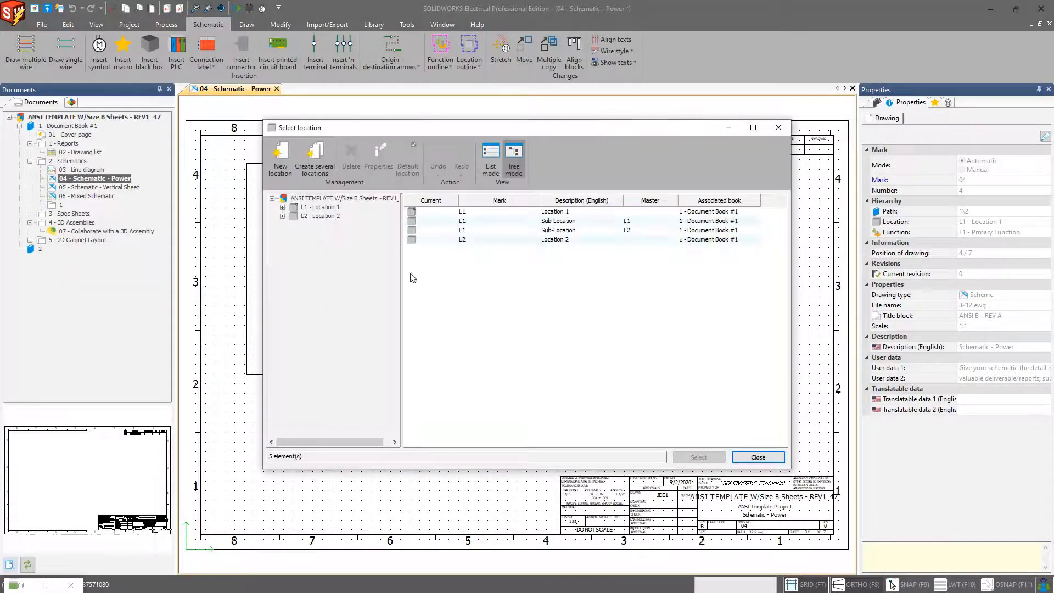
double_click(480, 242)
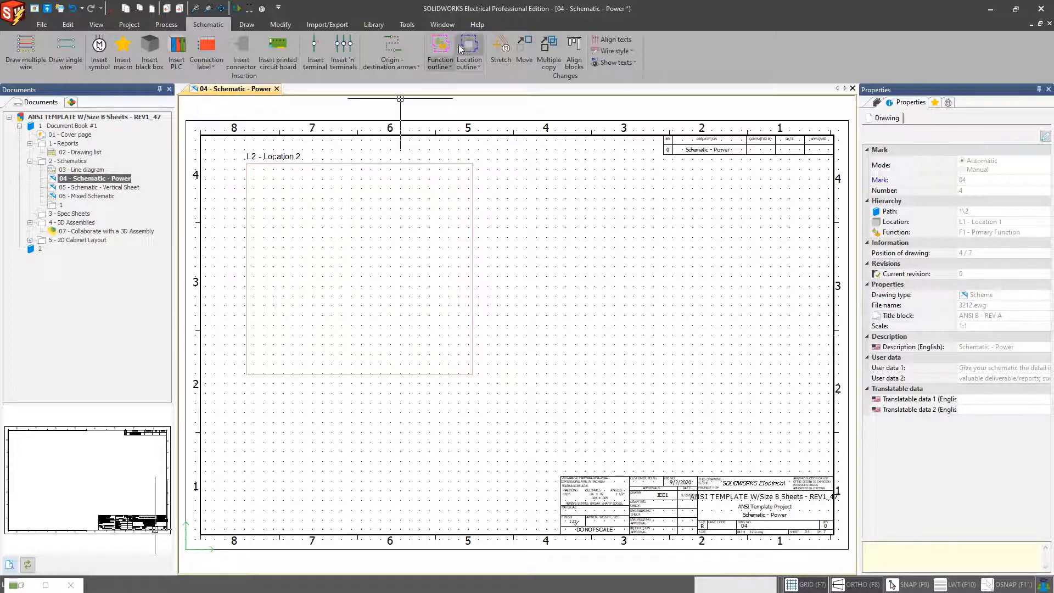
Step: Draw a function outline inside the location outline and assign it to F1 - Primary Function
left_click(441, 47)
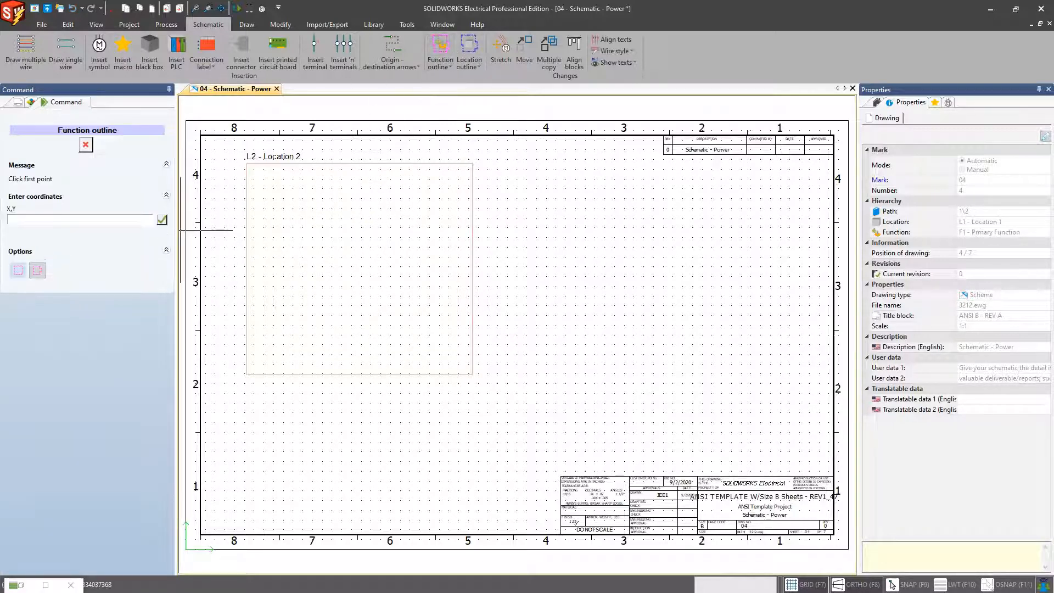
key("Escape")
left_click(441, 47)
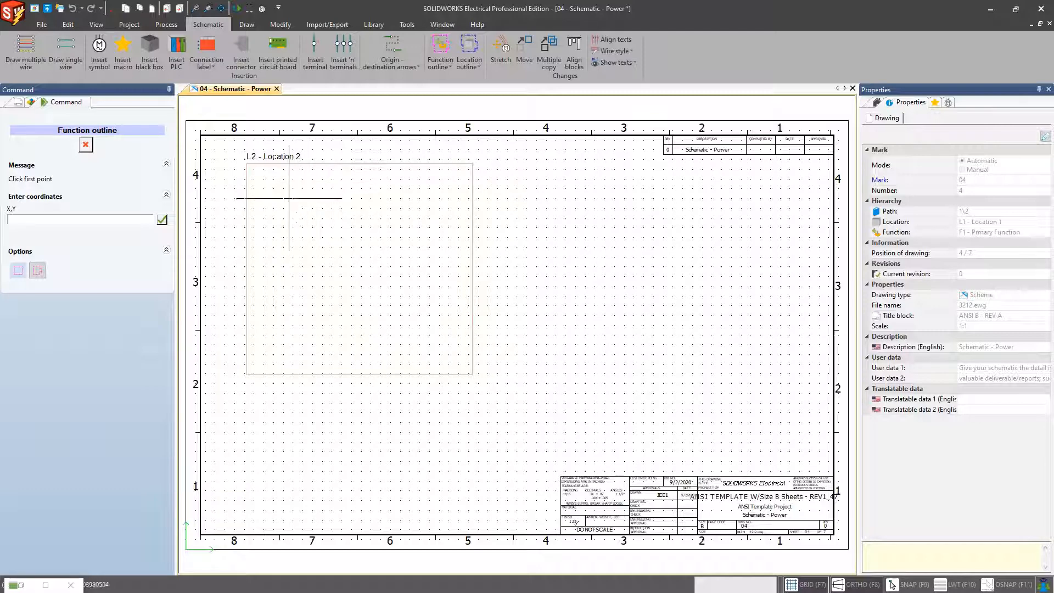
left_click(265, 178)
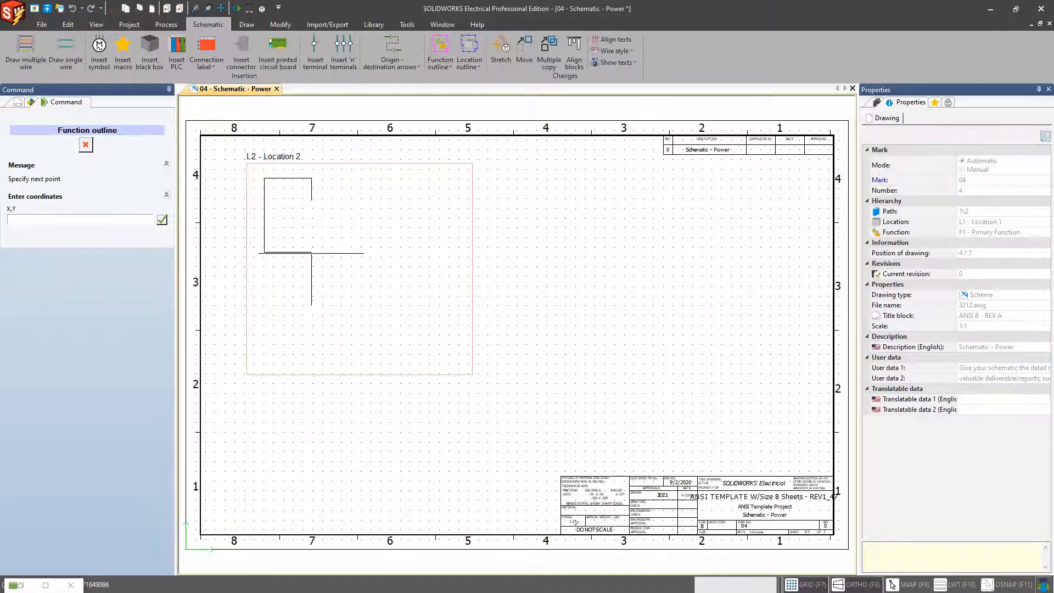
left_click(329, 301)
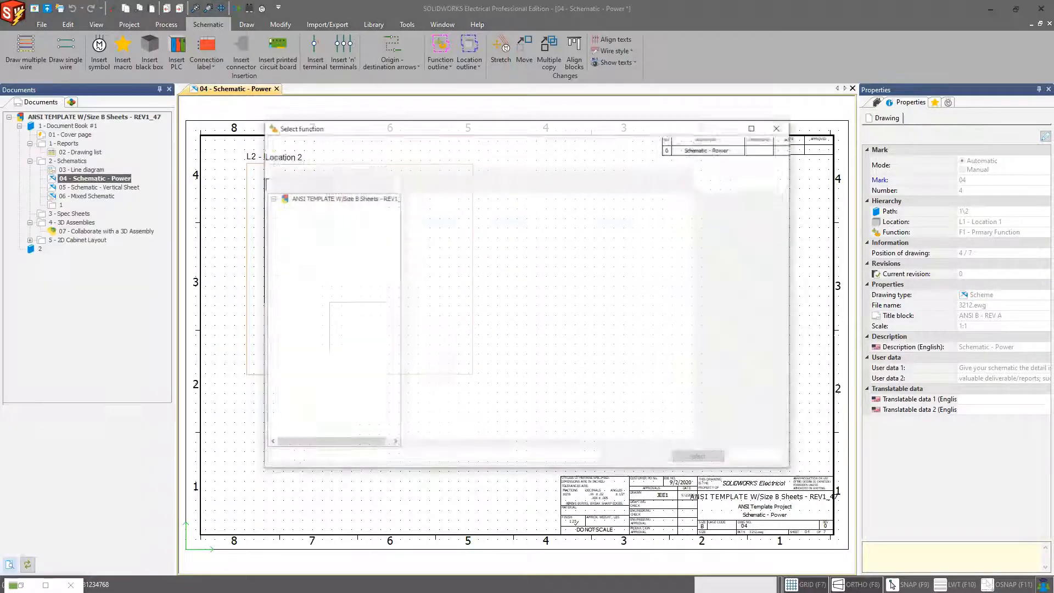
double_click(478, 212)
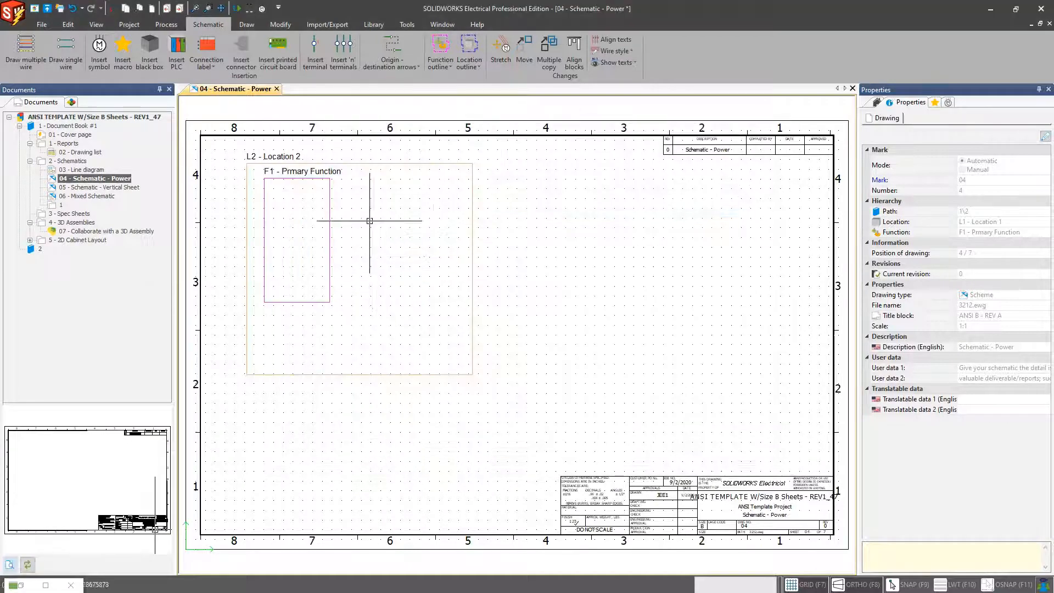
Step: Draw a second function outline beside the first and assign it to F2 - Secondary Function
left_click(441, 49)
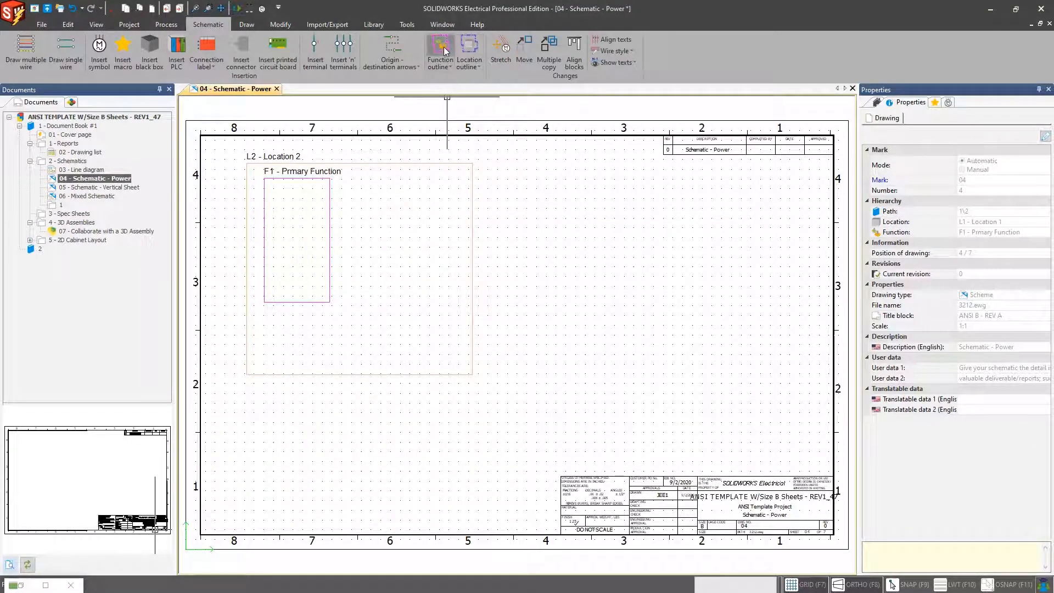
left_click(382, 175)
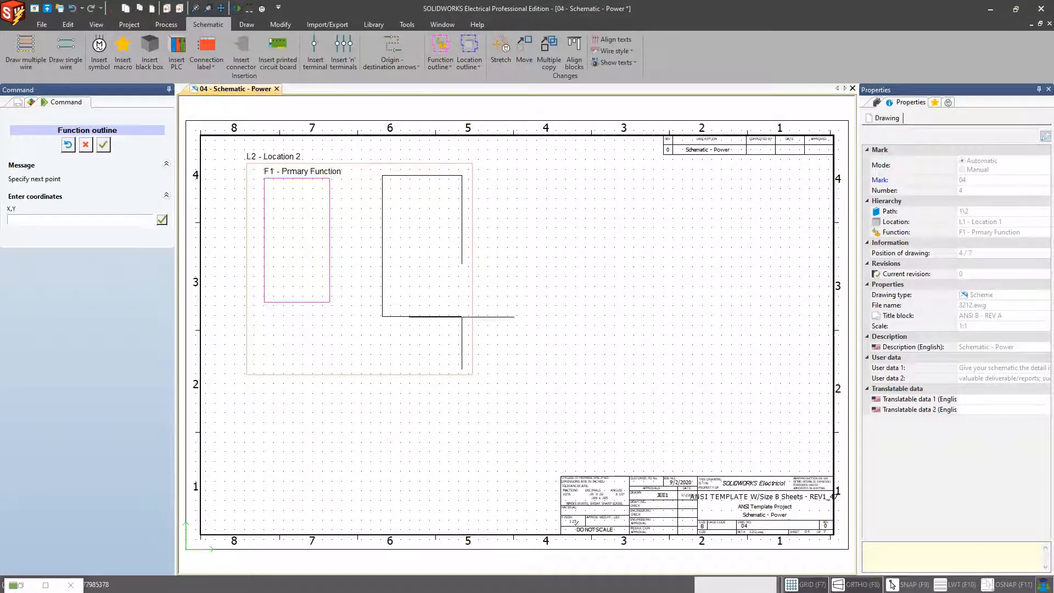
left_click(461, 317)
left_click(461, 226)
left_click(758, 458)
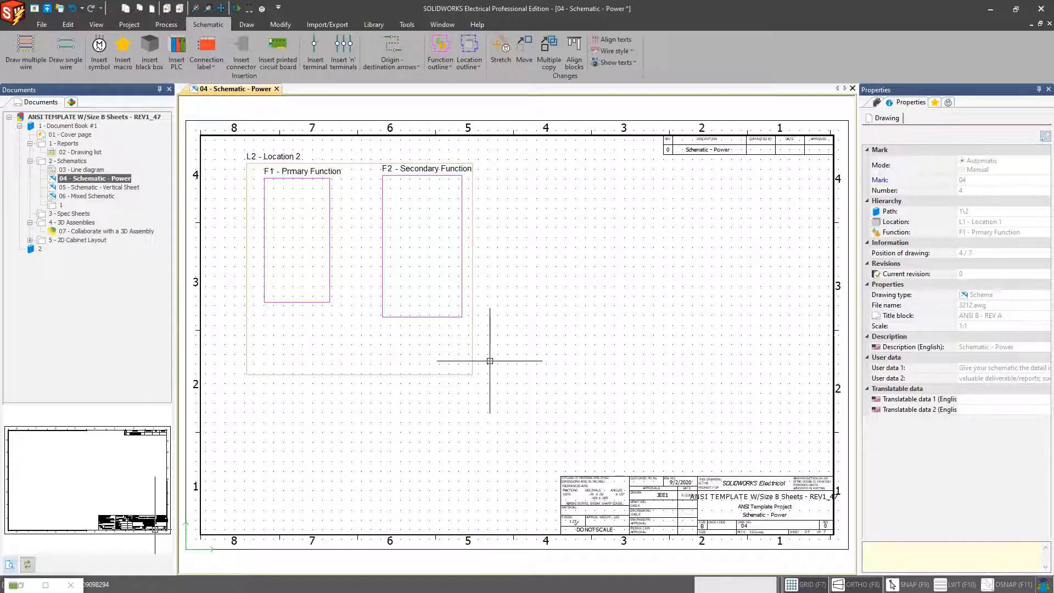
left_click(546, 226)
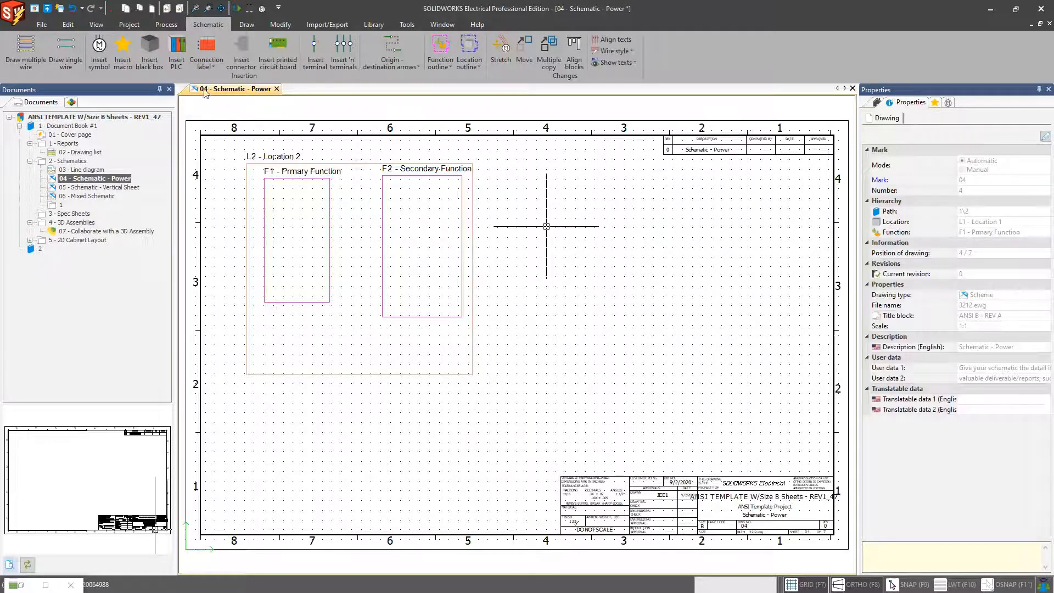
Step: Open the Functions manager to review the project's functions, then close it
left_click(130, 25)
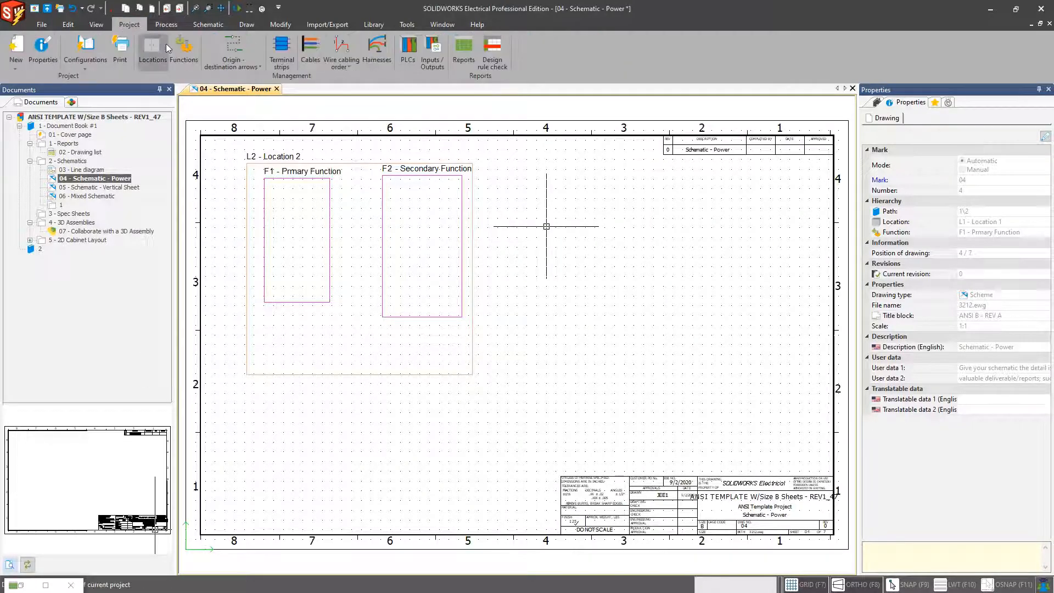
left_click(184, 55)
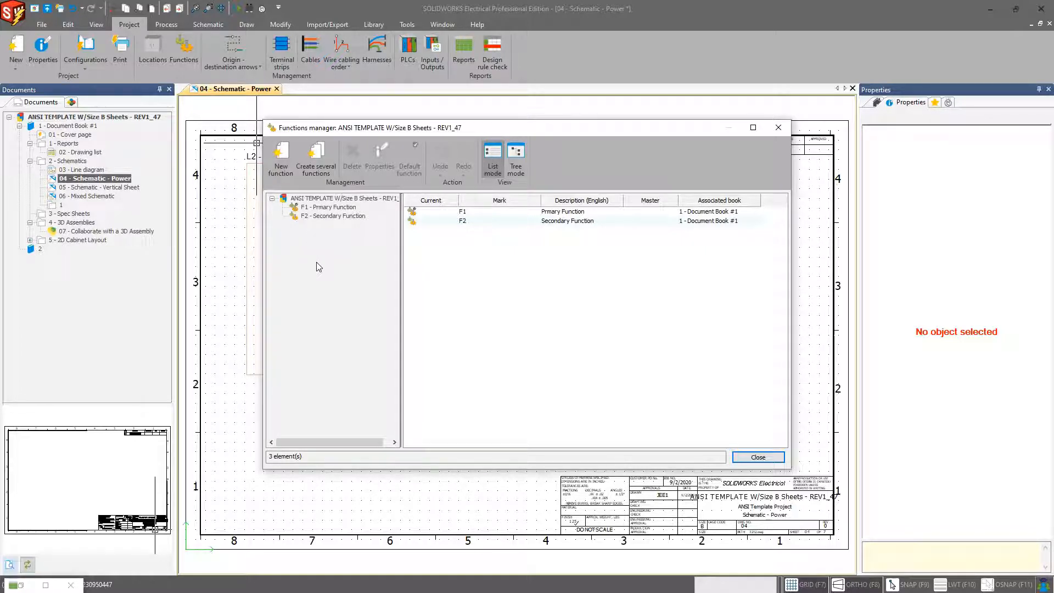
left_click(779, 127)
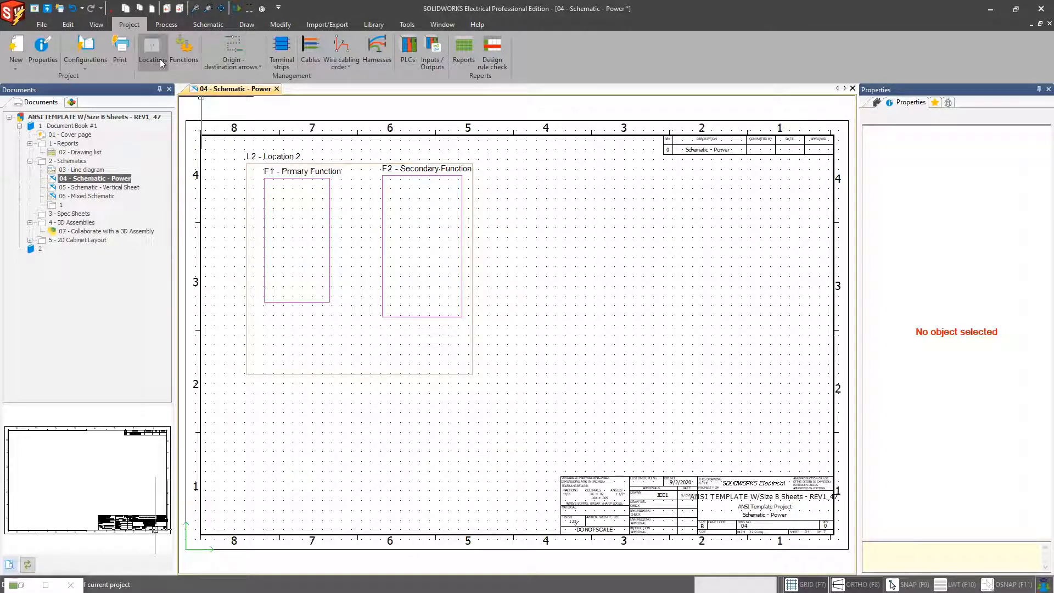
Step: Review the project's locations in the Locations manager and the project list in the Projects Manager, closing both
left_click(100, 119)
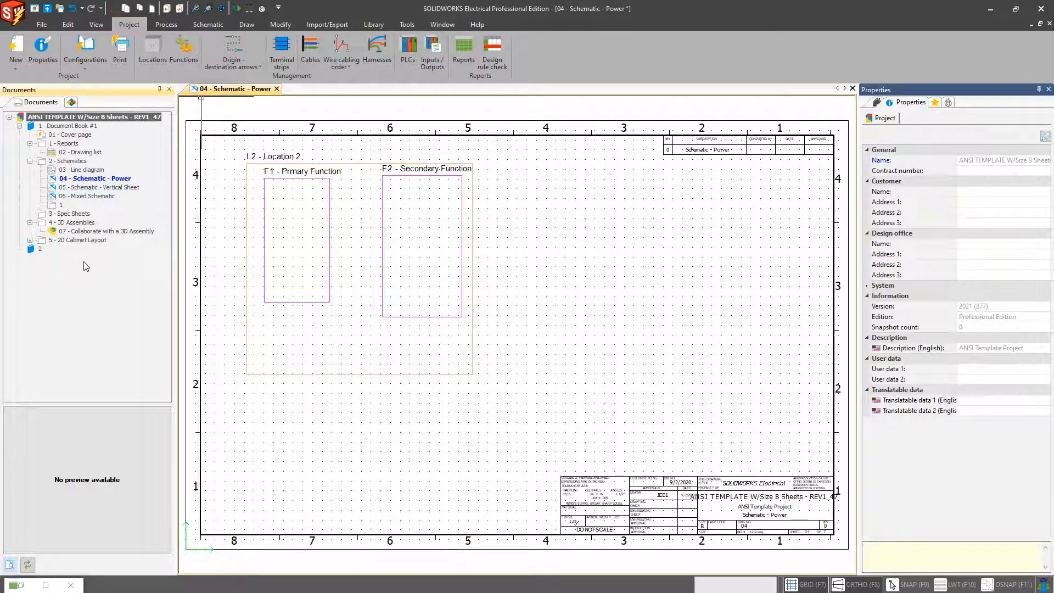
left_click(152, 48)
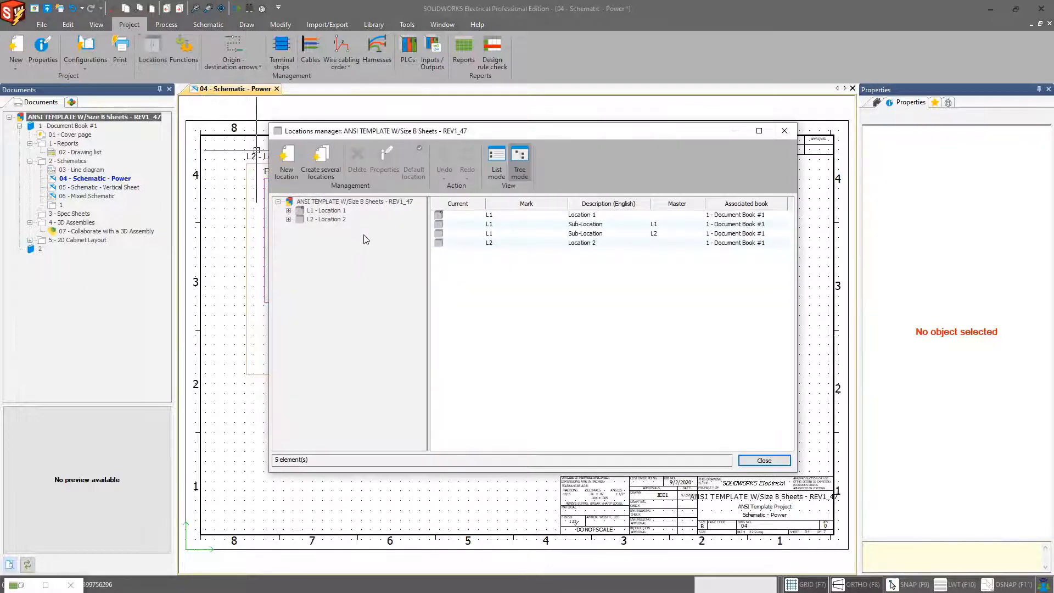
left_click(783, 133)
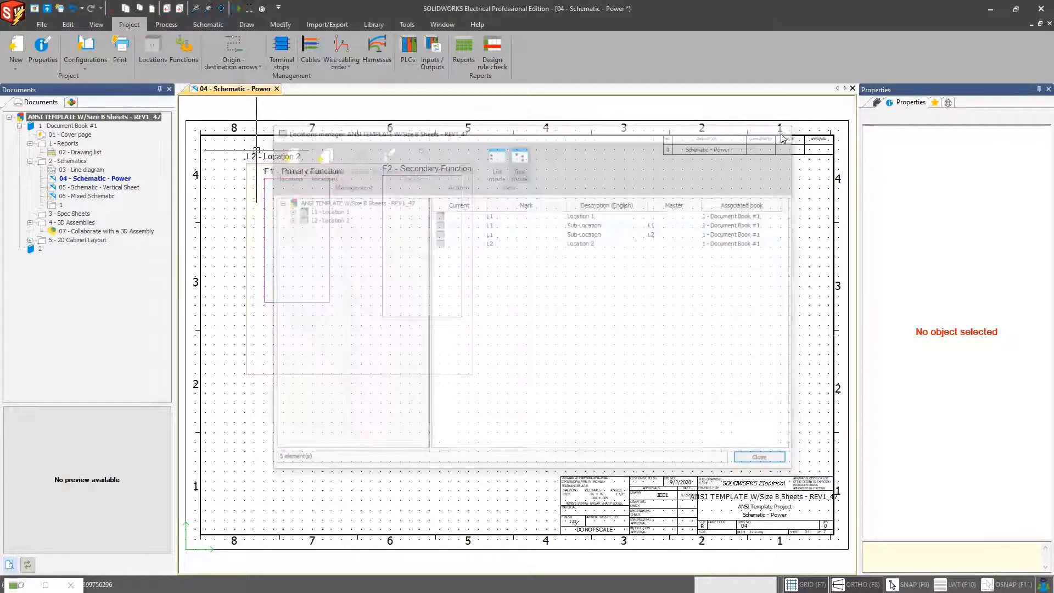
left_click(35, 10)
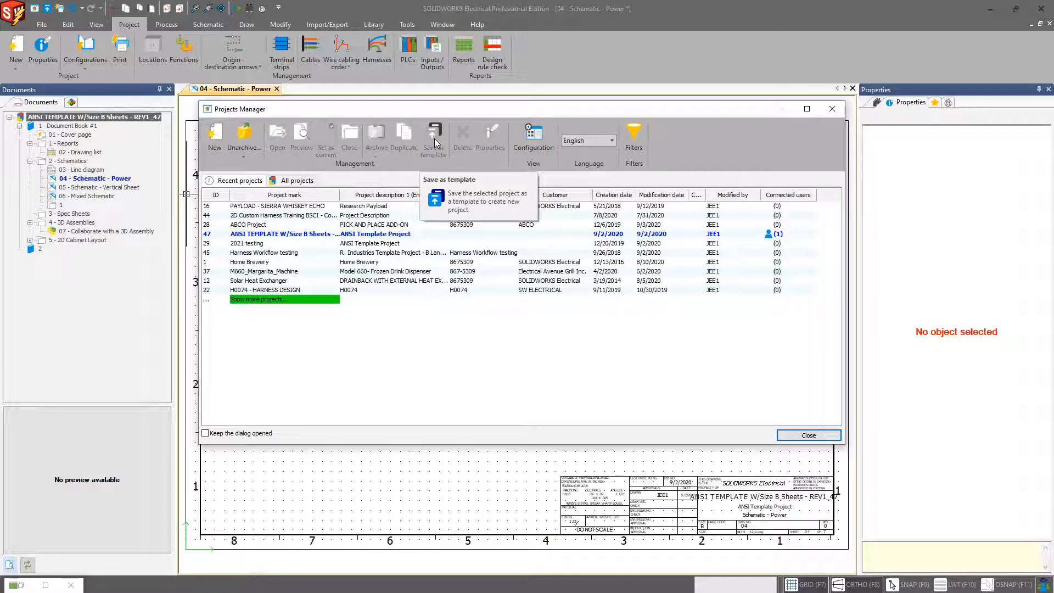
left_click(830, 110)
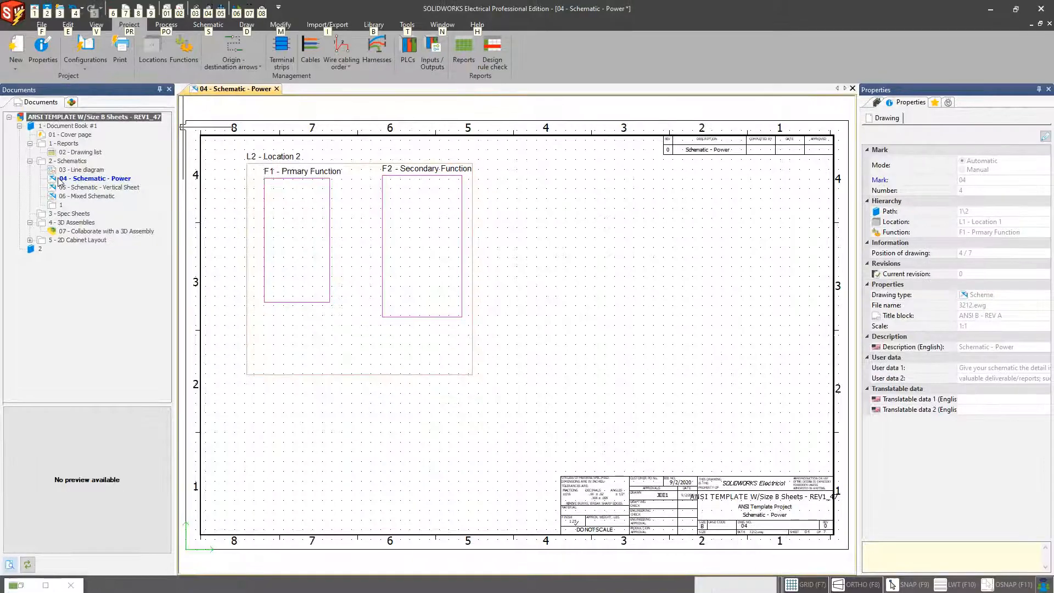
Step: Open the 03 - Line diagram drawing and switch between it and 04 - Schematic - Power
left_click(153, 212)
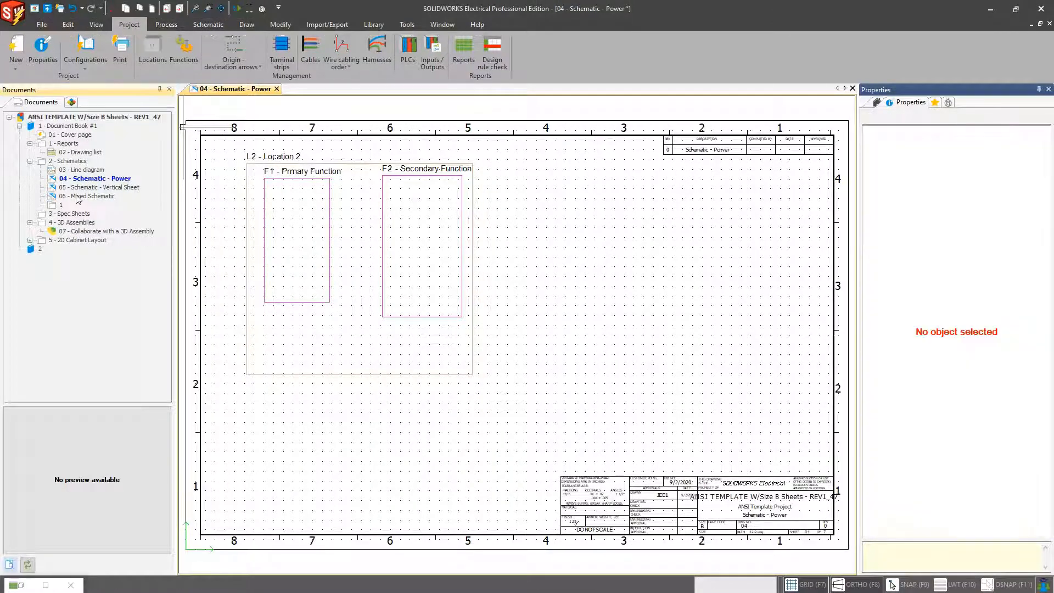
left_click(88, 197)
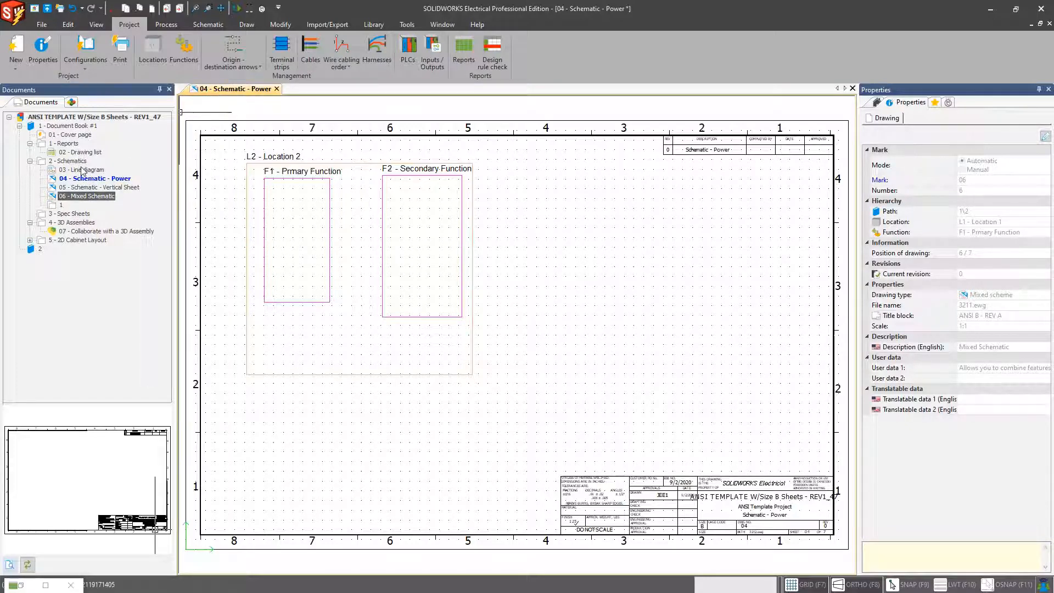
key("Page_Up")
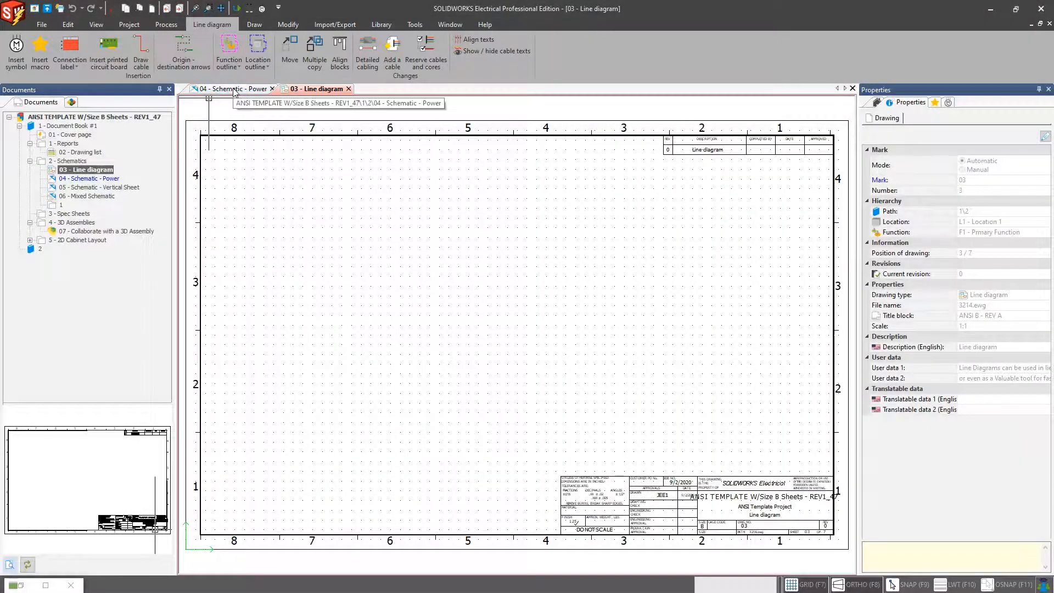
left_click(234, 89)
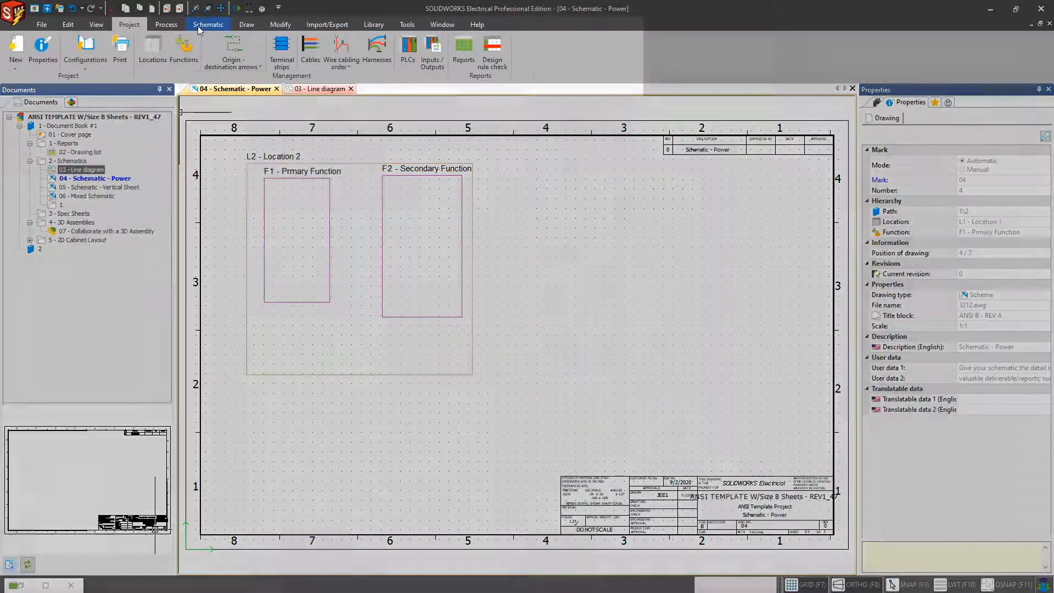
left_click(211, 25)
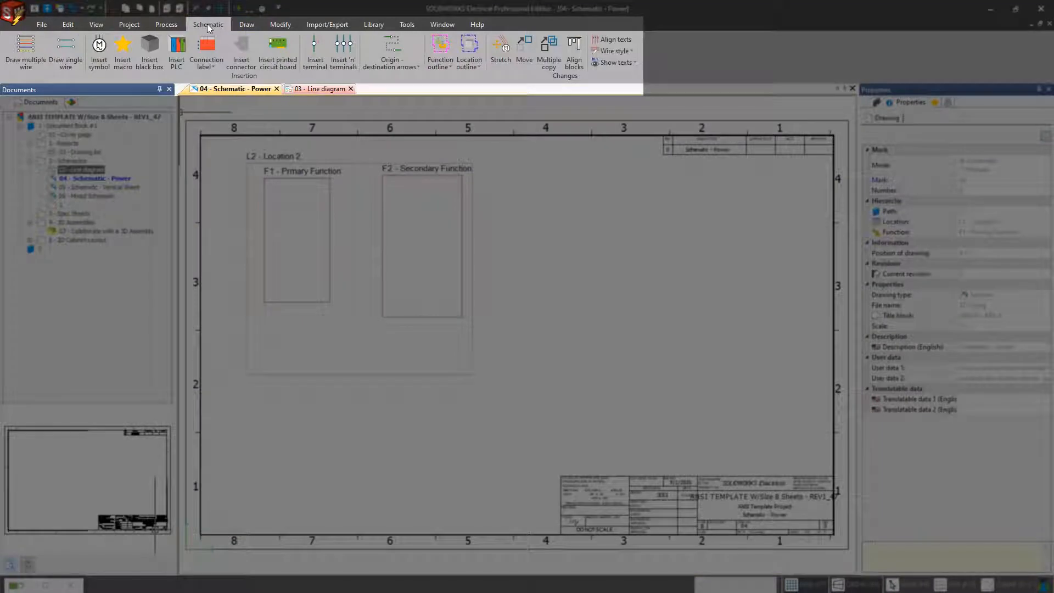
left_click(319, 89)
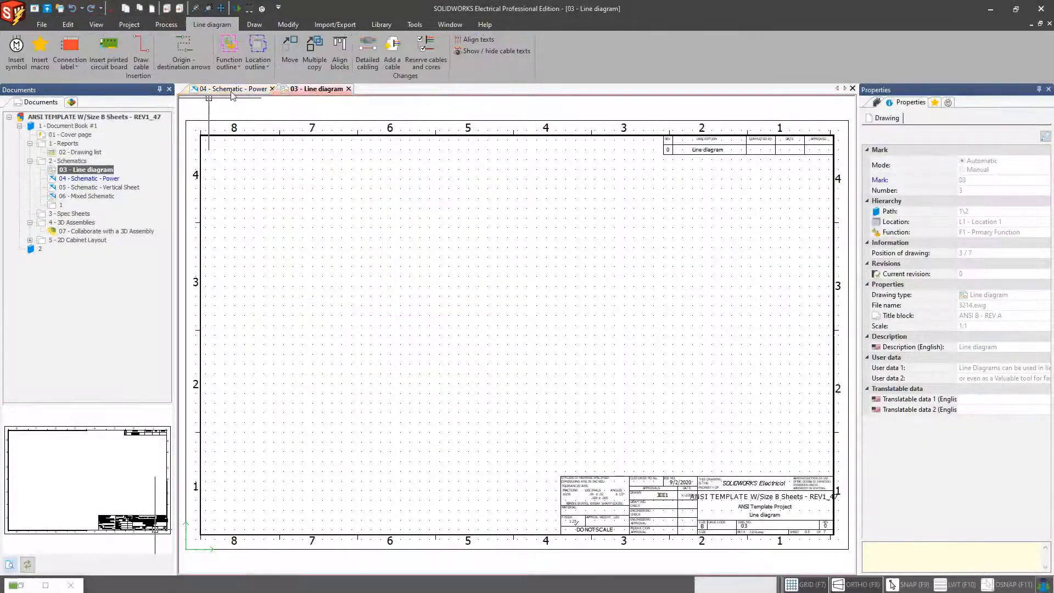
left_click(234, 89)
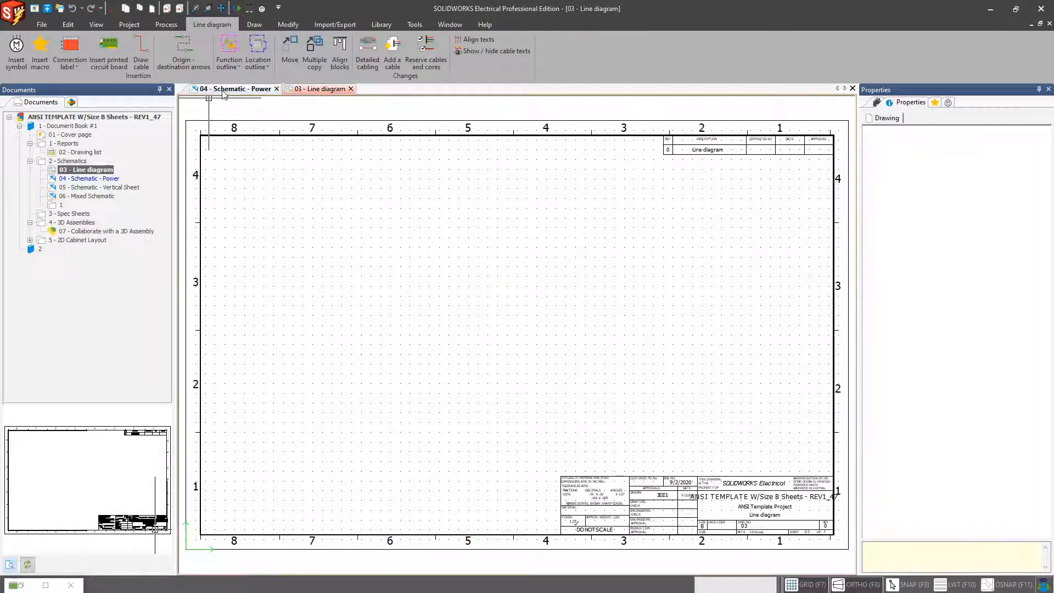
Step: Open 06 - Mixed Schematic and compare its schematic and line-diagram command sets, then return to 04 - Schematic - Power
left_click(93, 196)
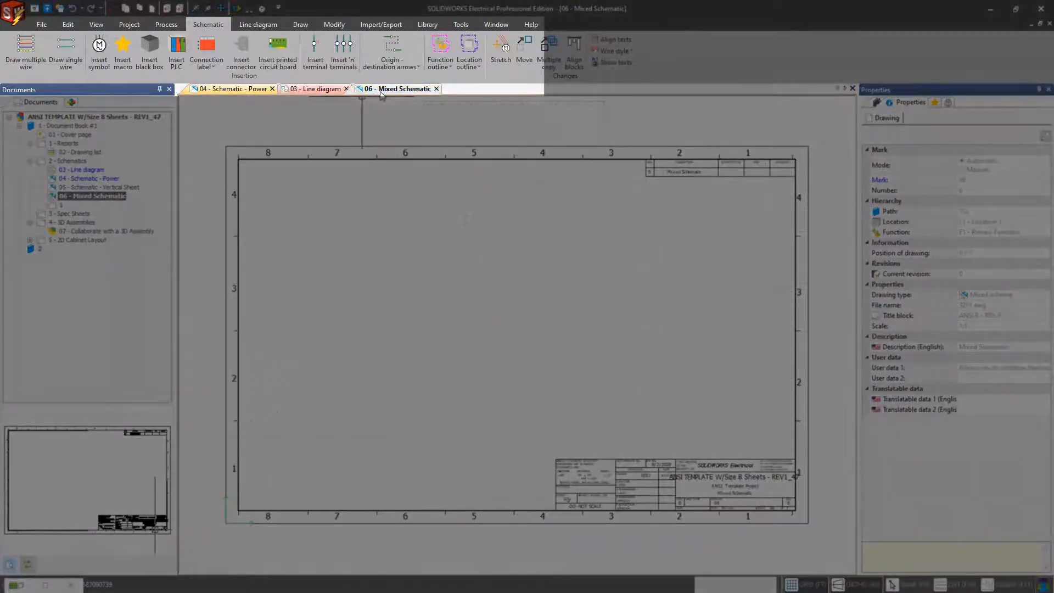
left_click(256, 25)
left_click(212, 25)
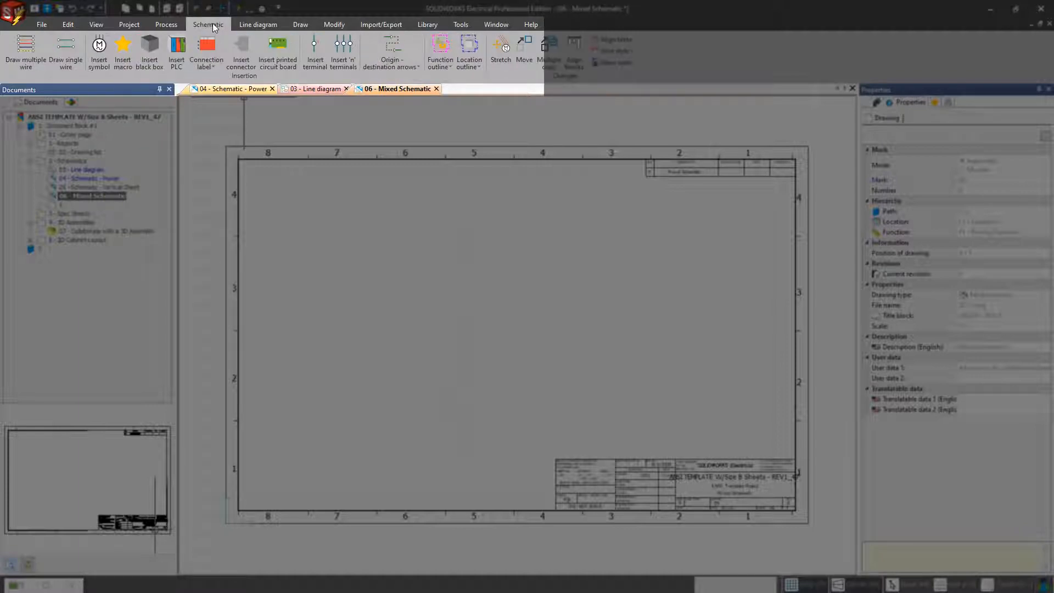
left_click(253, 24)
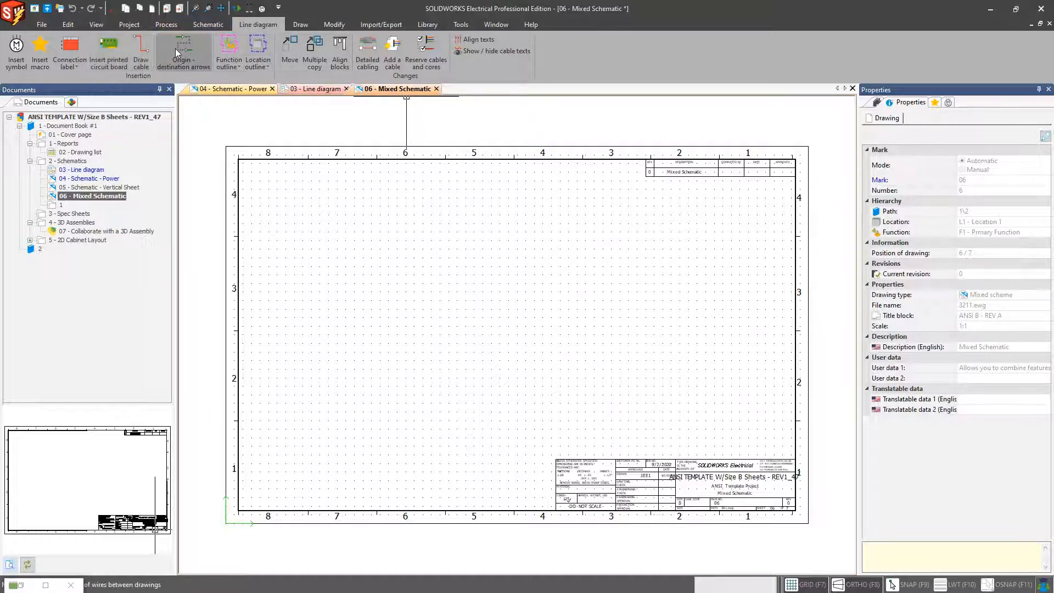
left_click(203, 25)
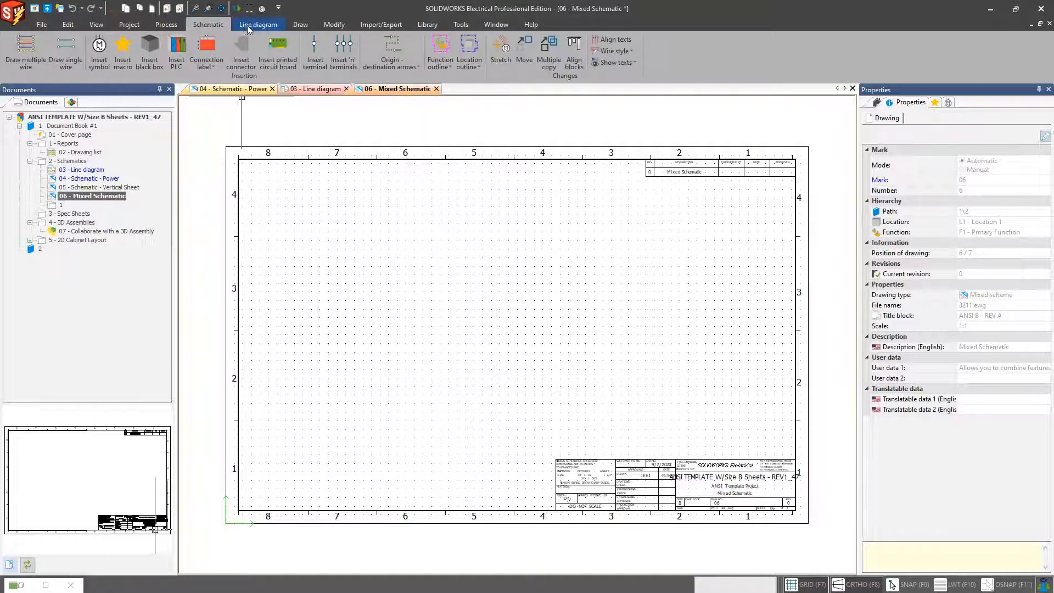
left_click(248, 26)
left_click(210, 26)
left_click(246, 25)
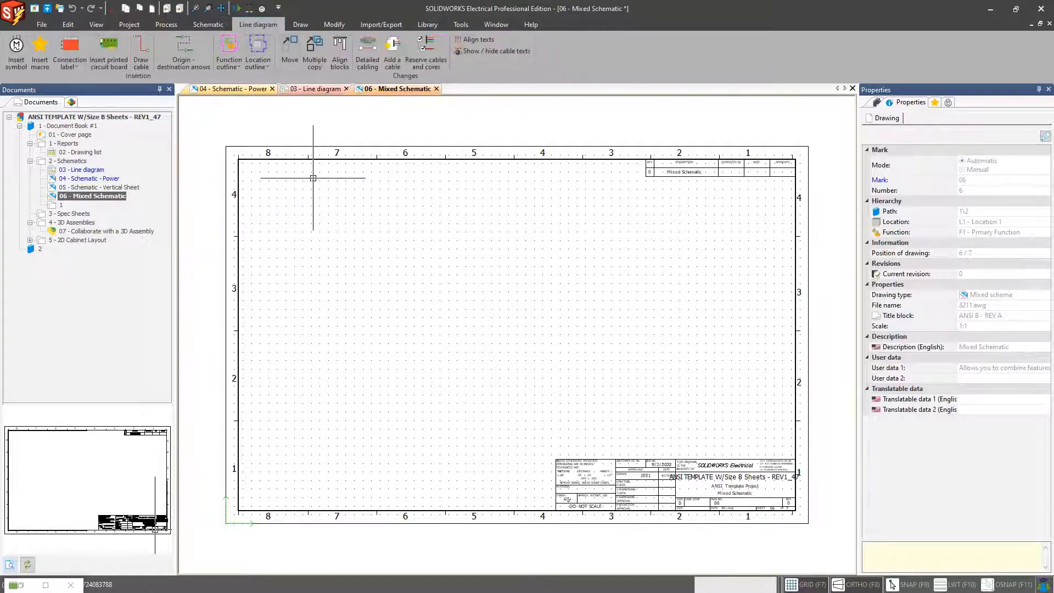
left_click(306, 90)
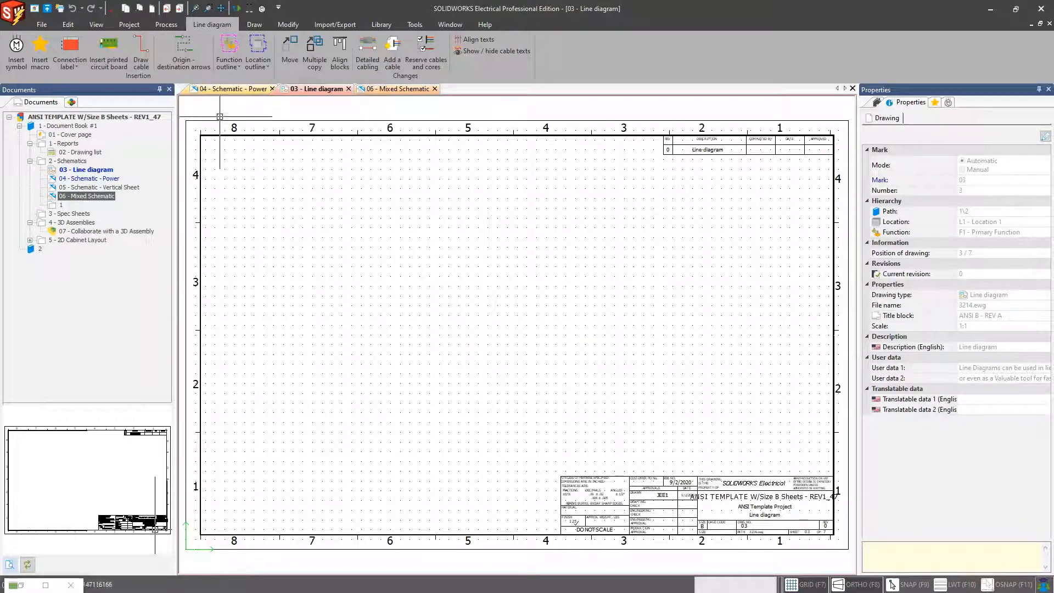
left_click(234, 89)
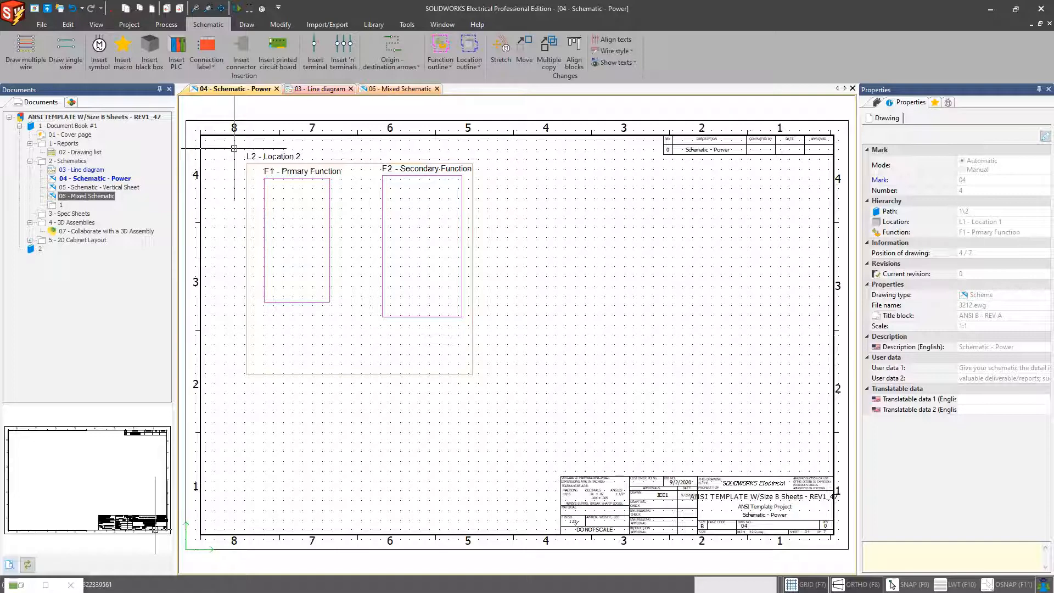
Step: Open the 08 - 2D Footprint Drawing from the 5 - 2D Cabinet Layout folder
left_click(402, 89)
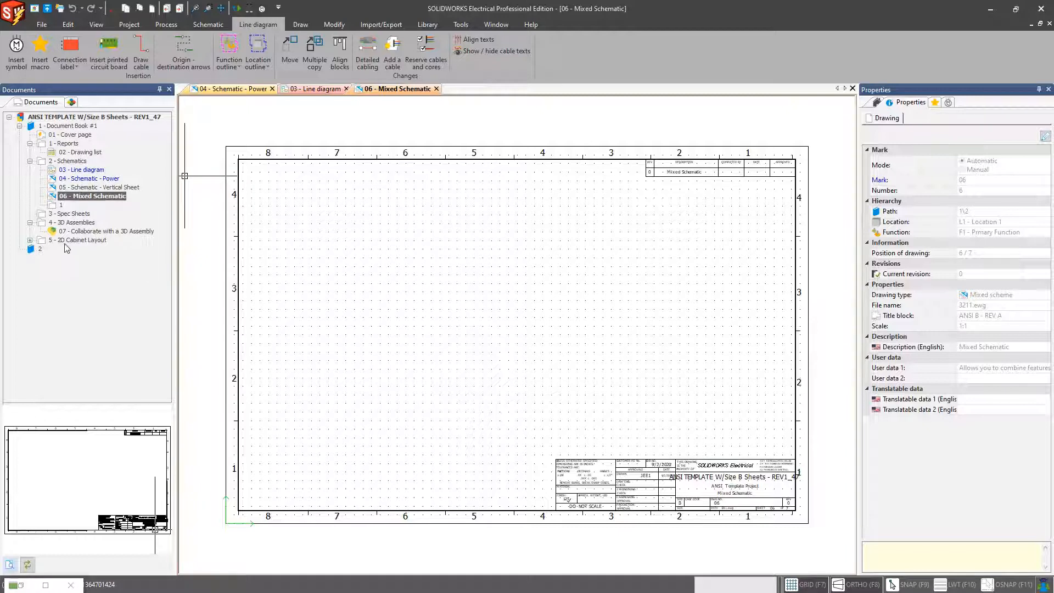
left_click(30, 240)
left_click(73, 249)
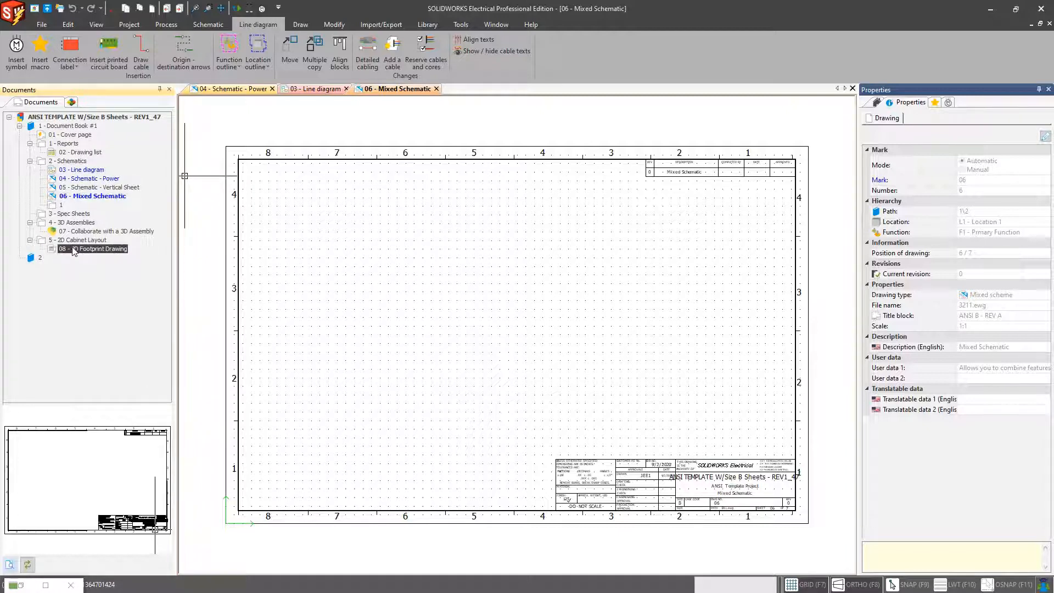
double_click(74, 249)
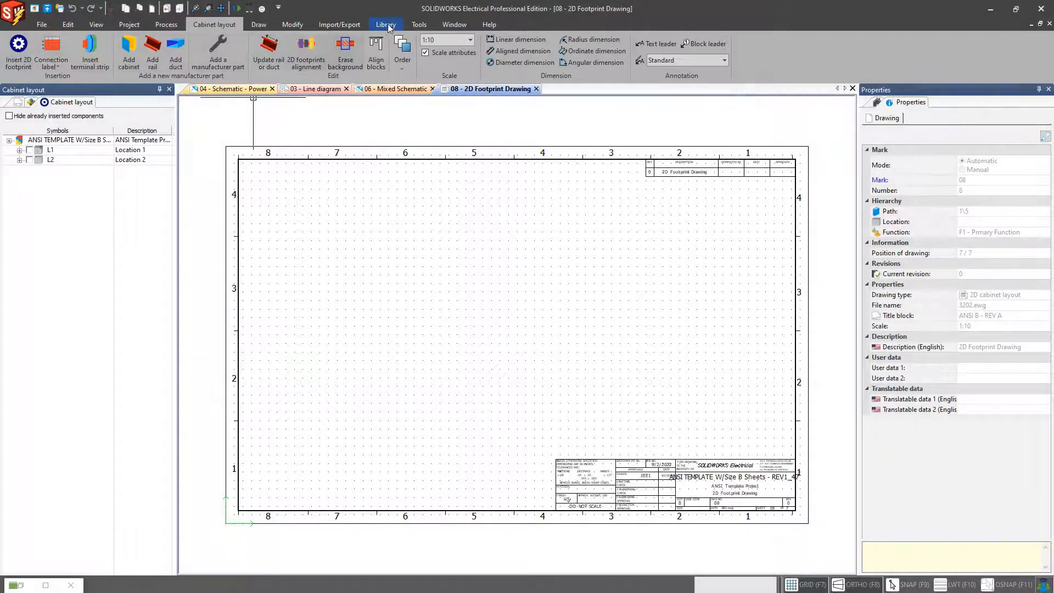
Step: Explore the Cabinet layout commands and expand locations L1 and L2 in the cabinet layout tree and Components pane
left_click(387, 25)
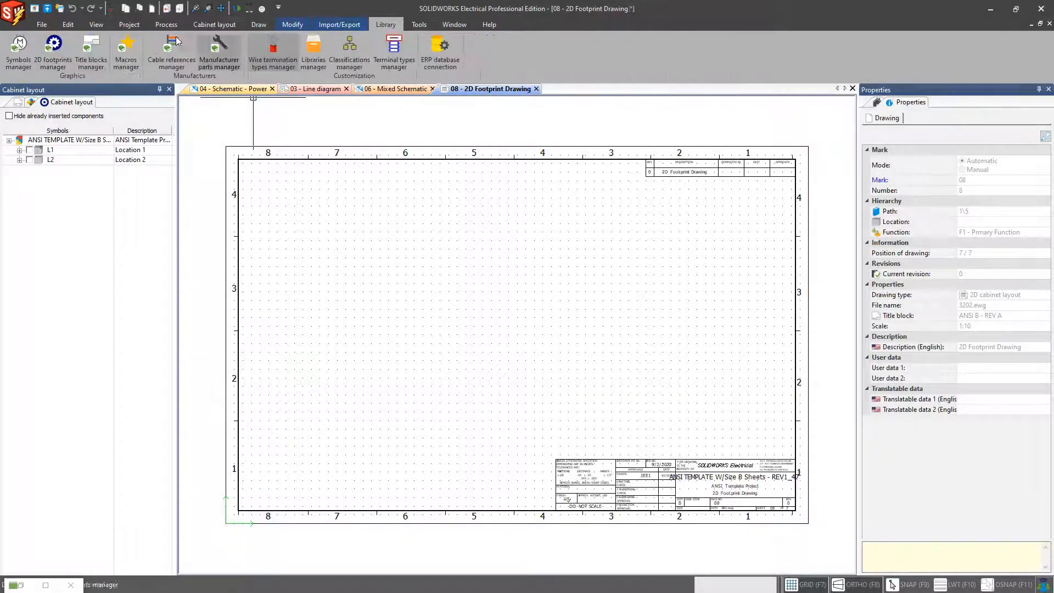
left_click(215, 26)
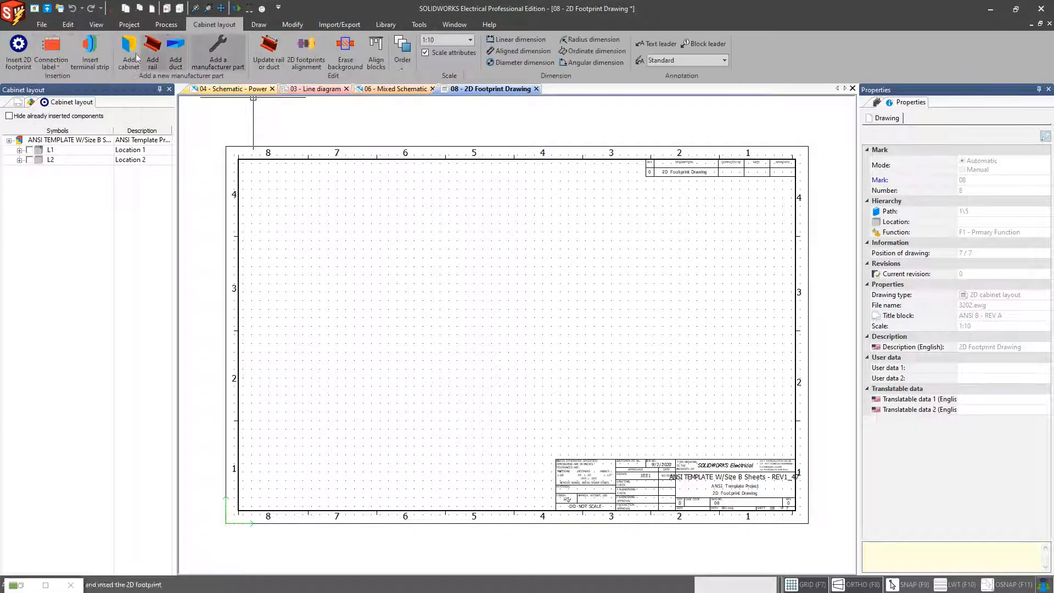
left_click(18, 65)
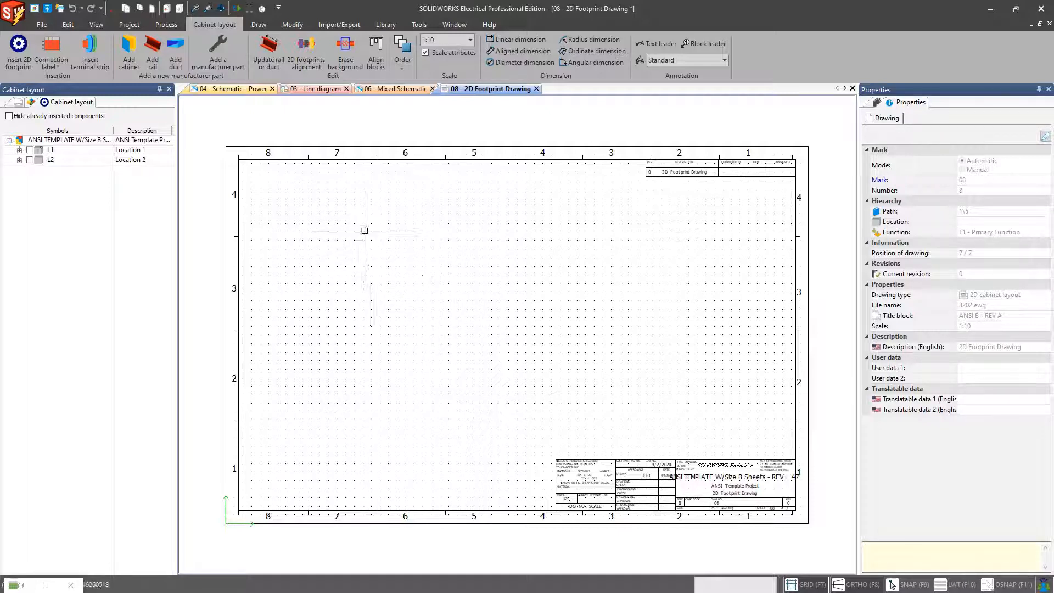
left_click(514, 39)
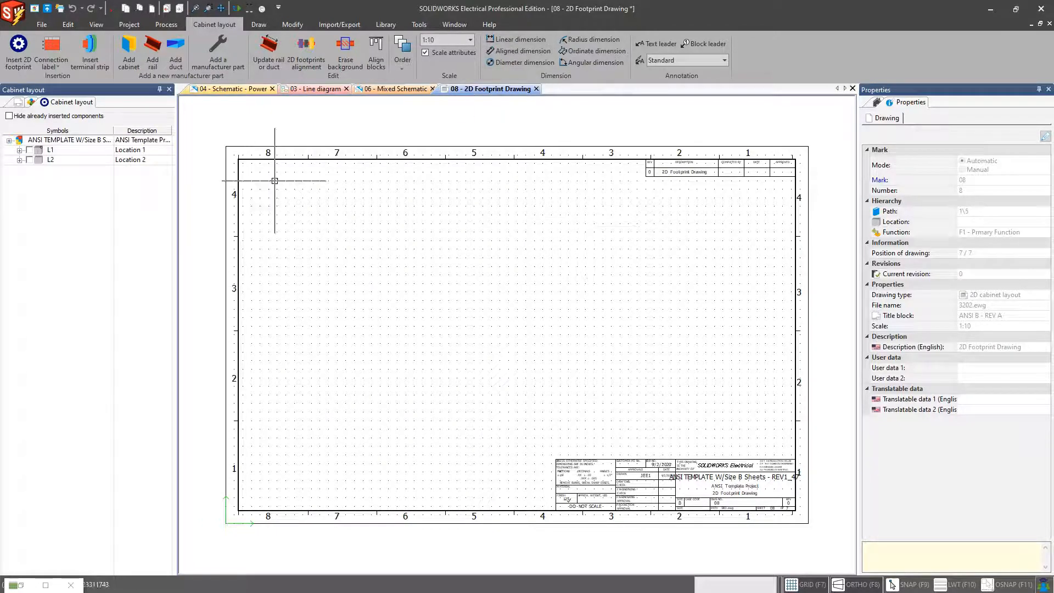
left_click(19, 159)
left_click(20, 150)
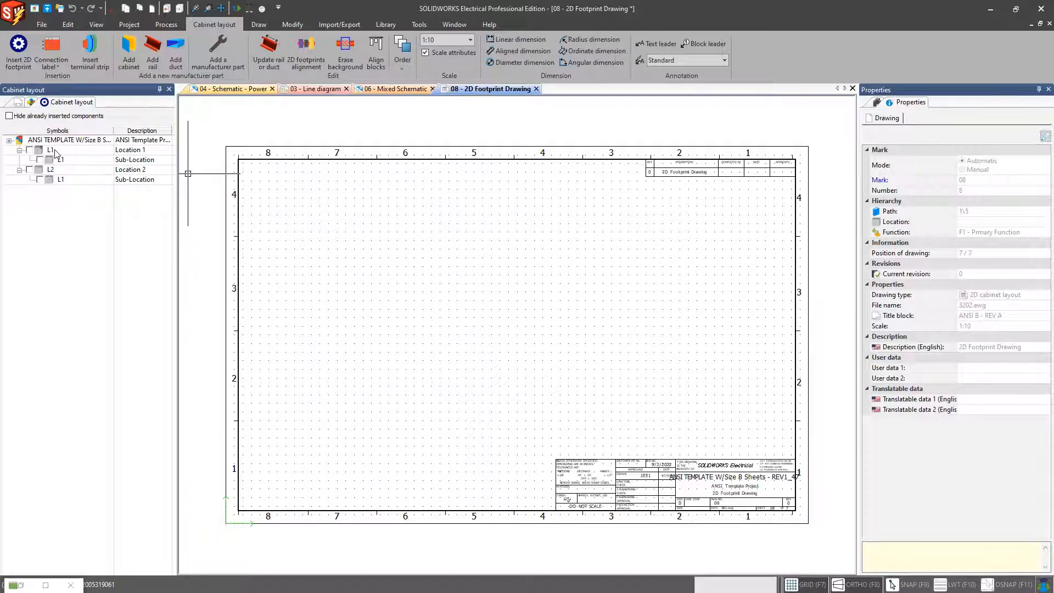
left_click(30, 102)
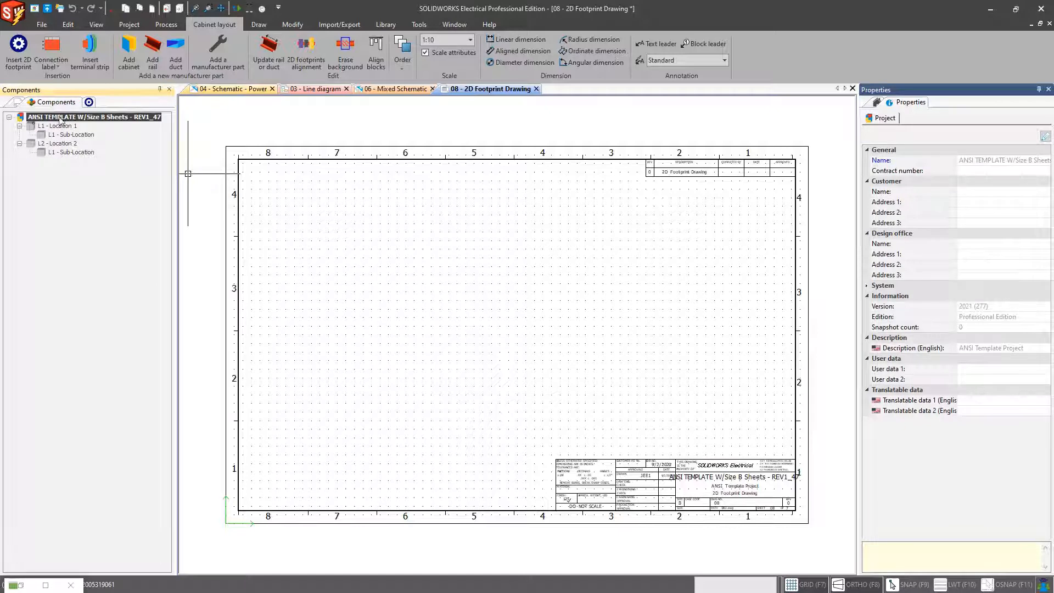
left_click(89, 102)
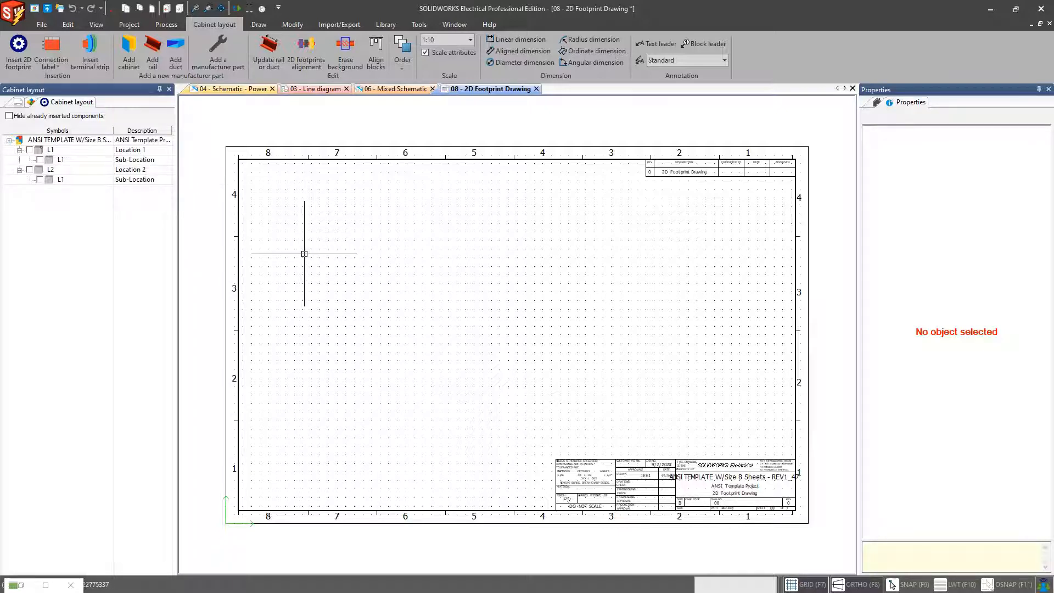
Step: Browse the Library commands, then review the project list in the Projects Manager and close it
left_click(382, 25)
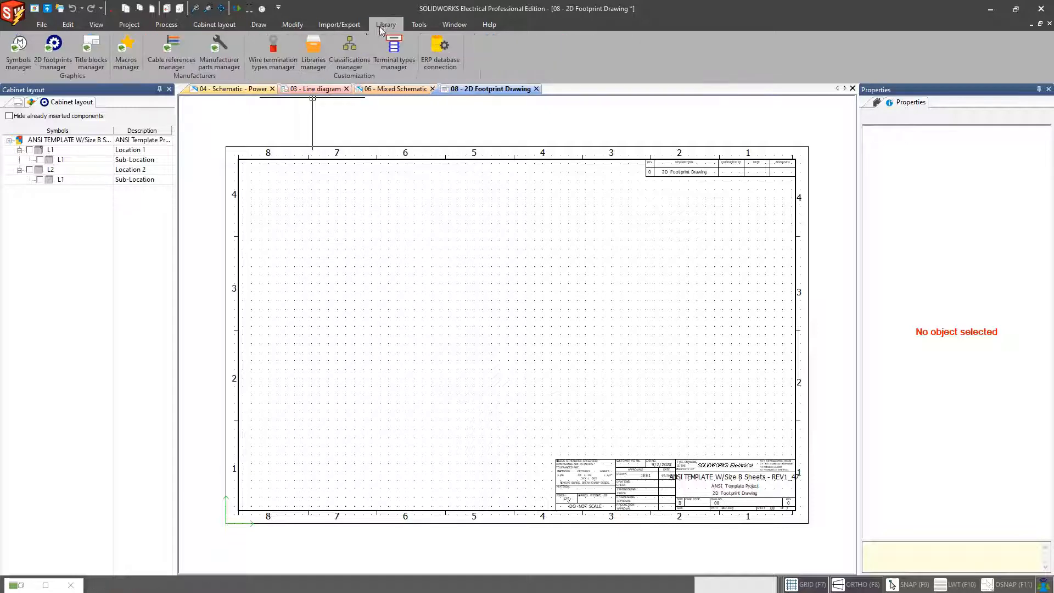
left_click(212, 66)
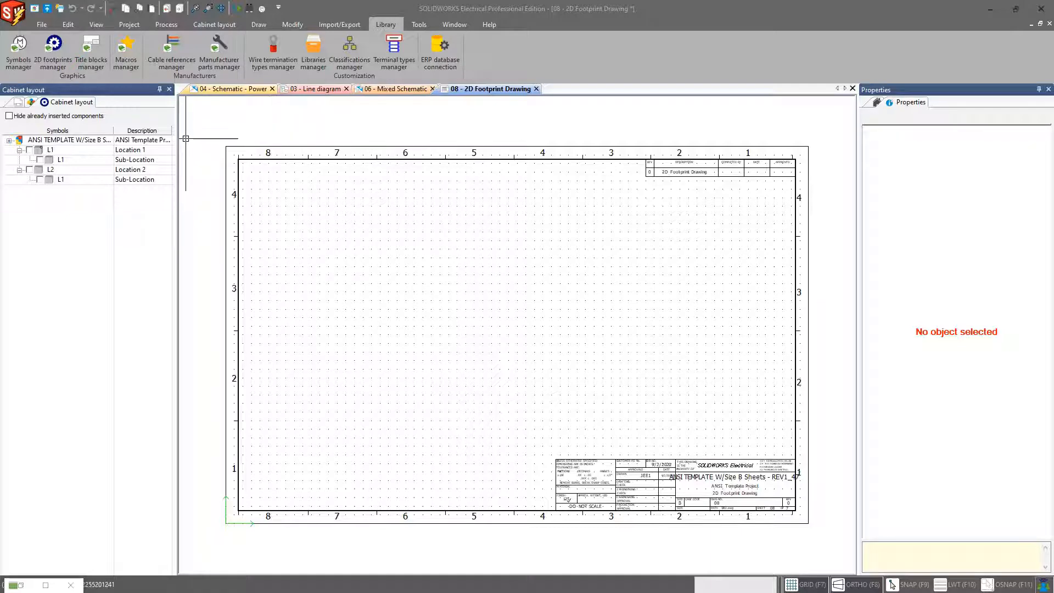
left_click(19, 103)
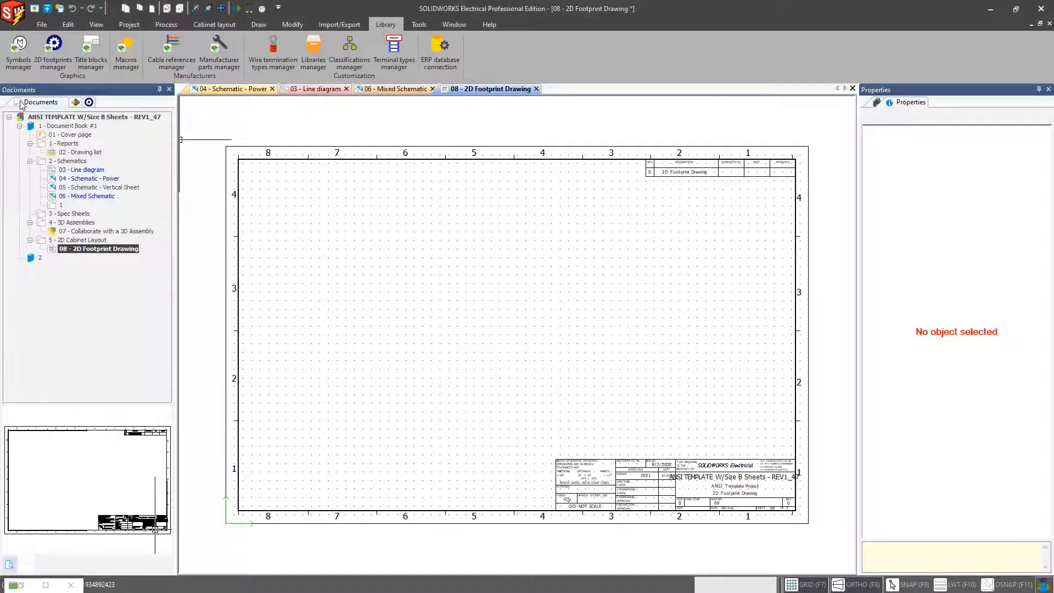
left_click(34, 9)
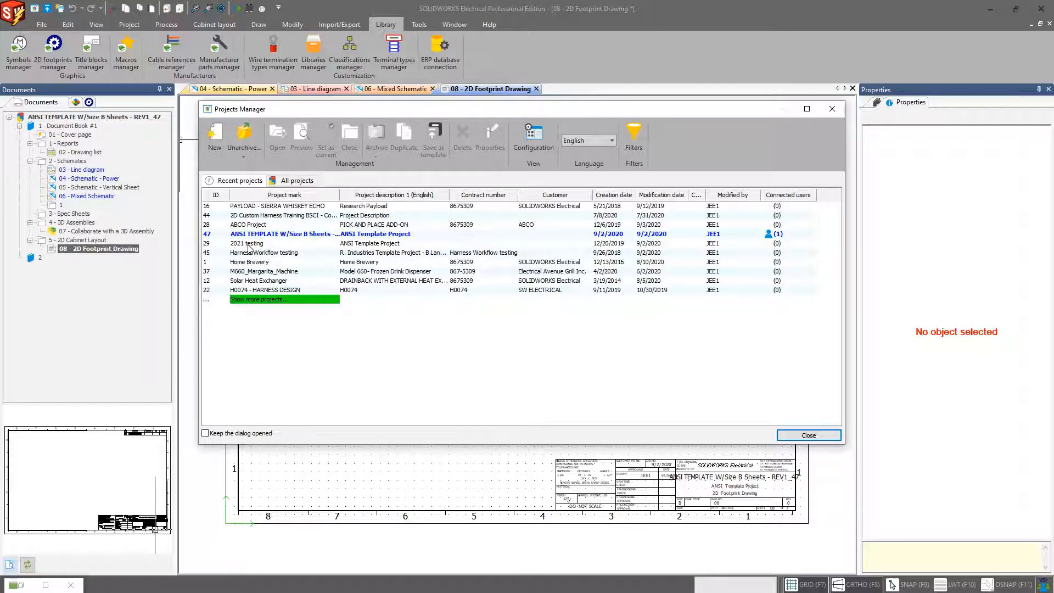
key("Escape")
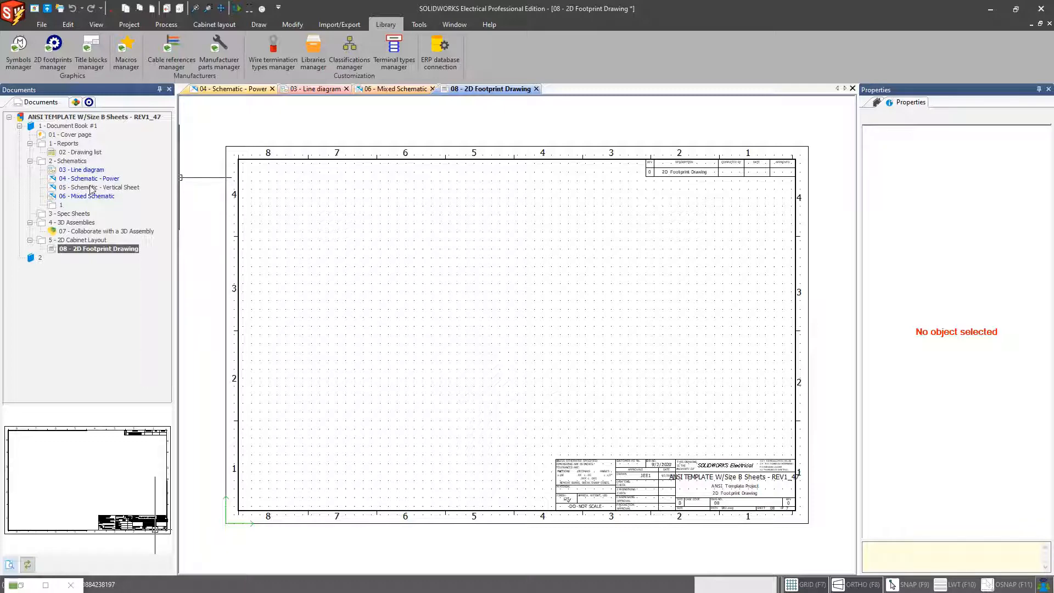
Step: Cycle through the open 04 - Schematic - Power, 03 - Line diagram and 06 - Mixed Schematic drawings
left_click(96, 181)
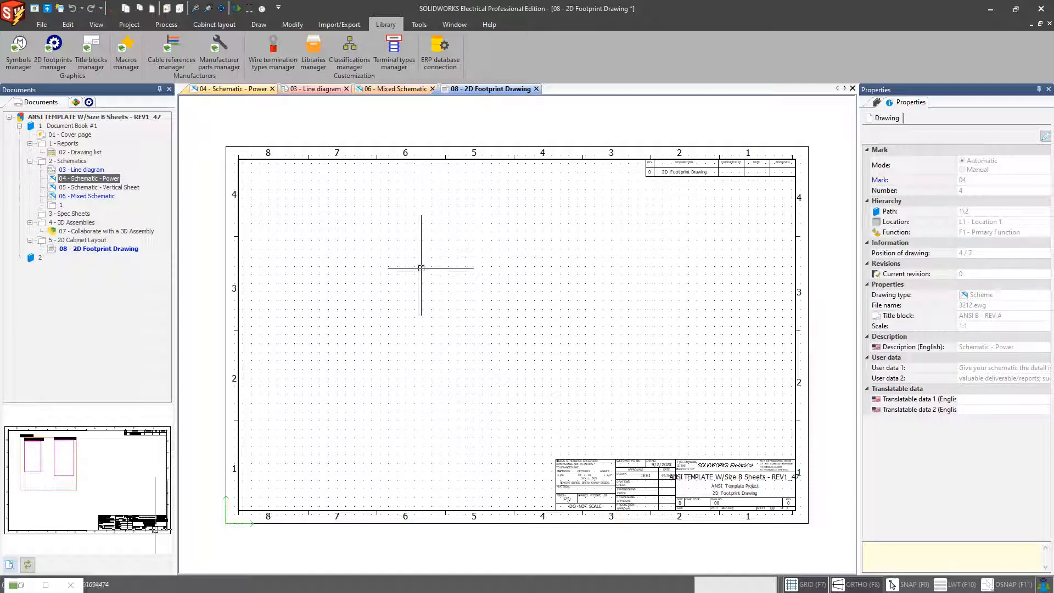
left_click(76, 102)
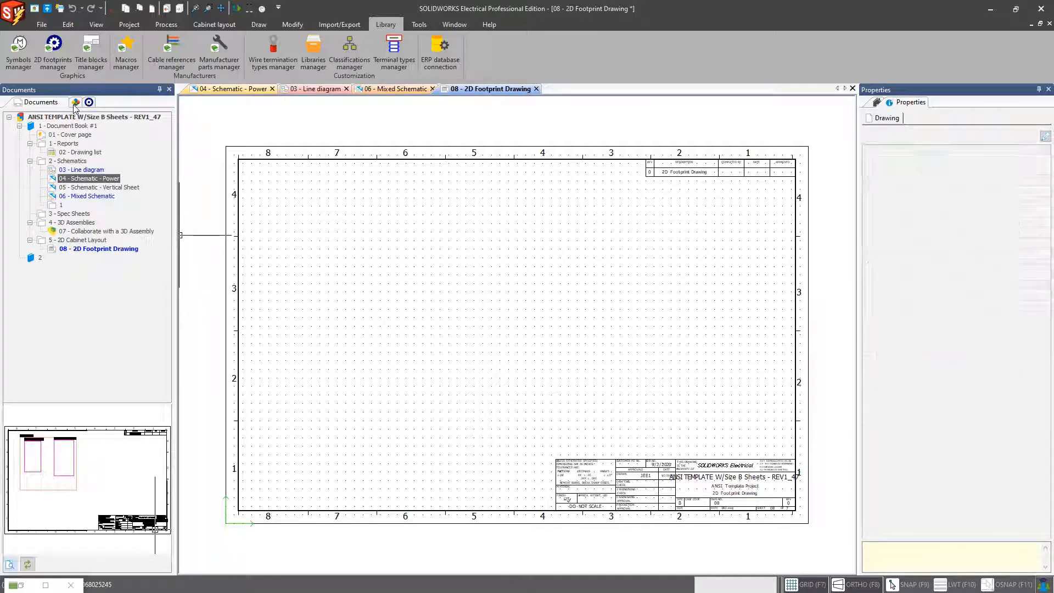
left_click(130, 26)
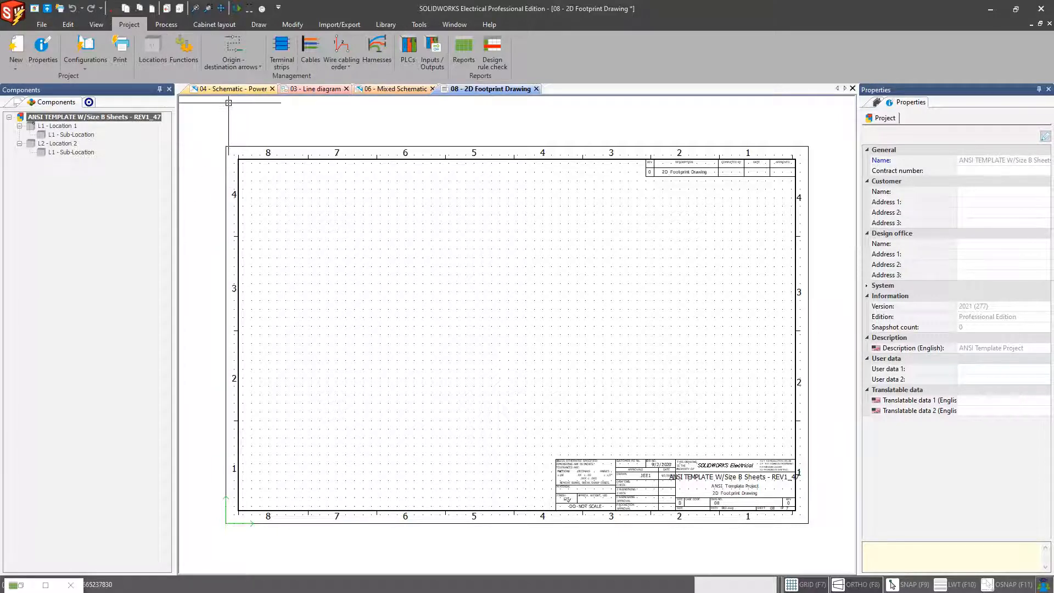
left_click(227, 90)
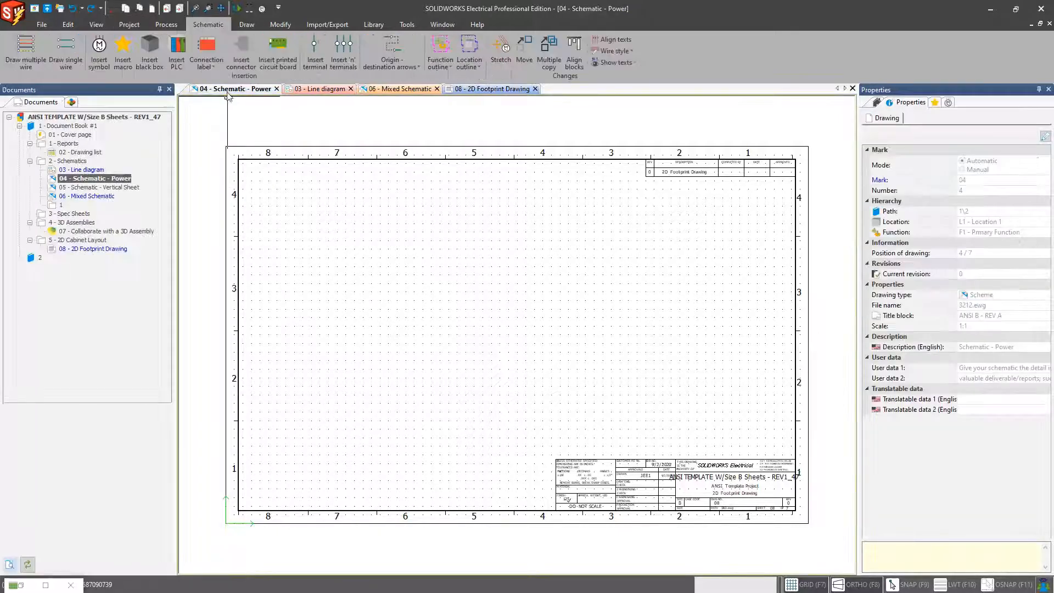
left_click(321, 89)
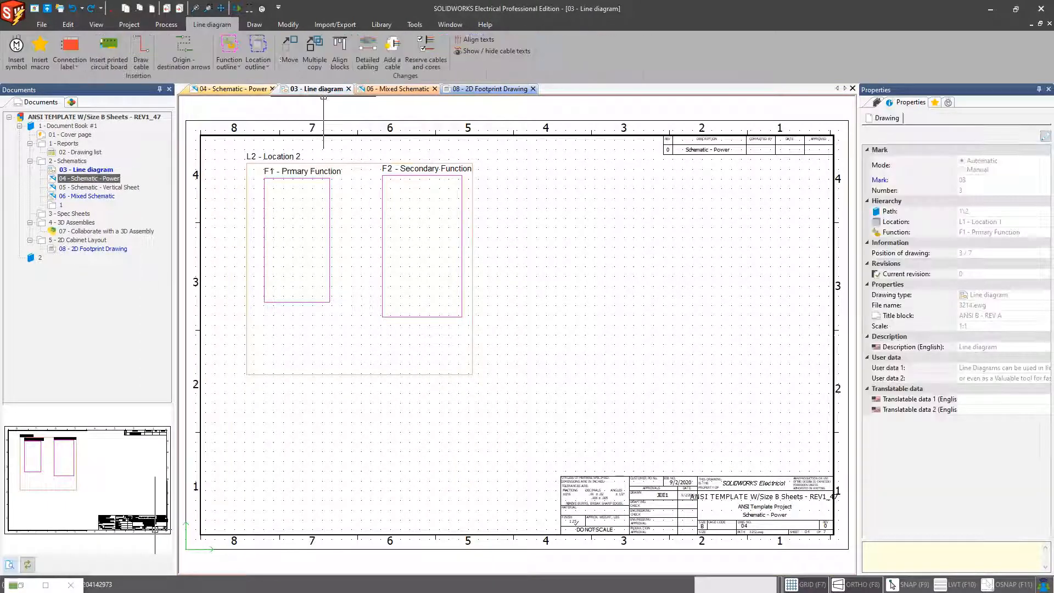
left_click(401, 90)
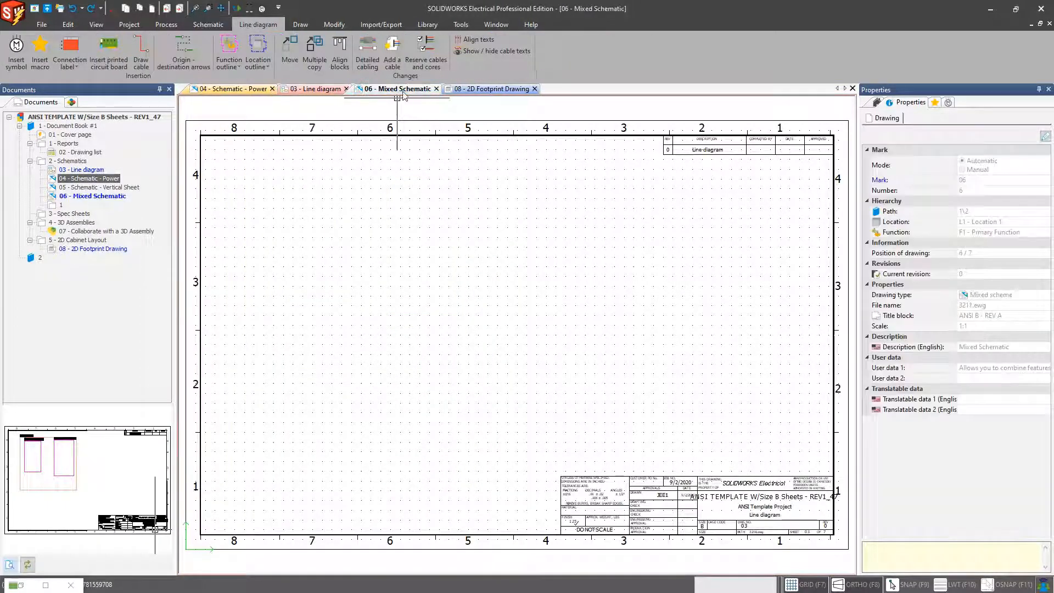